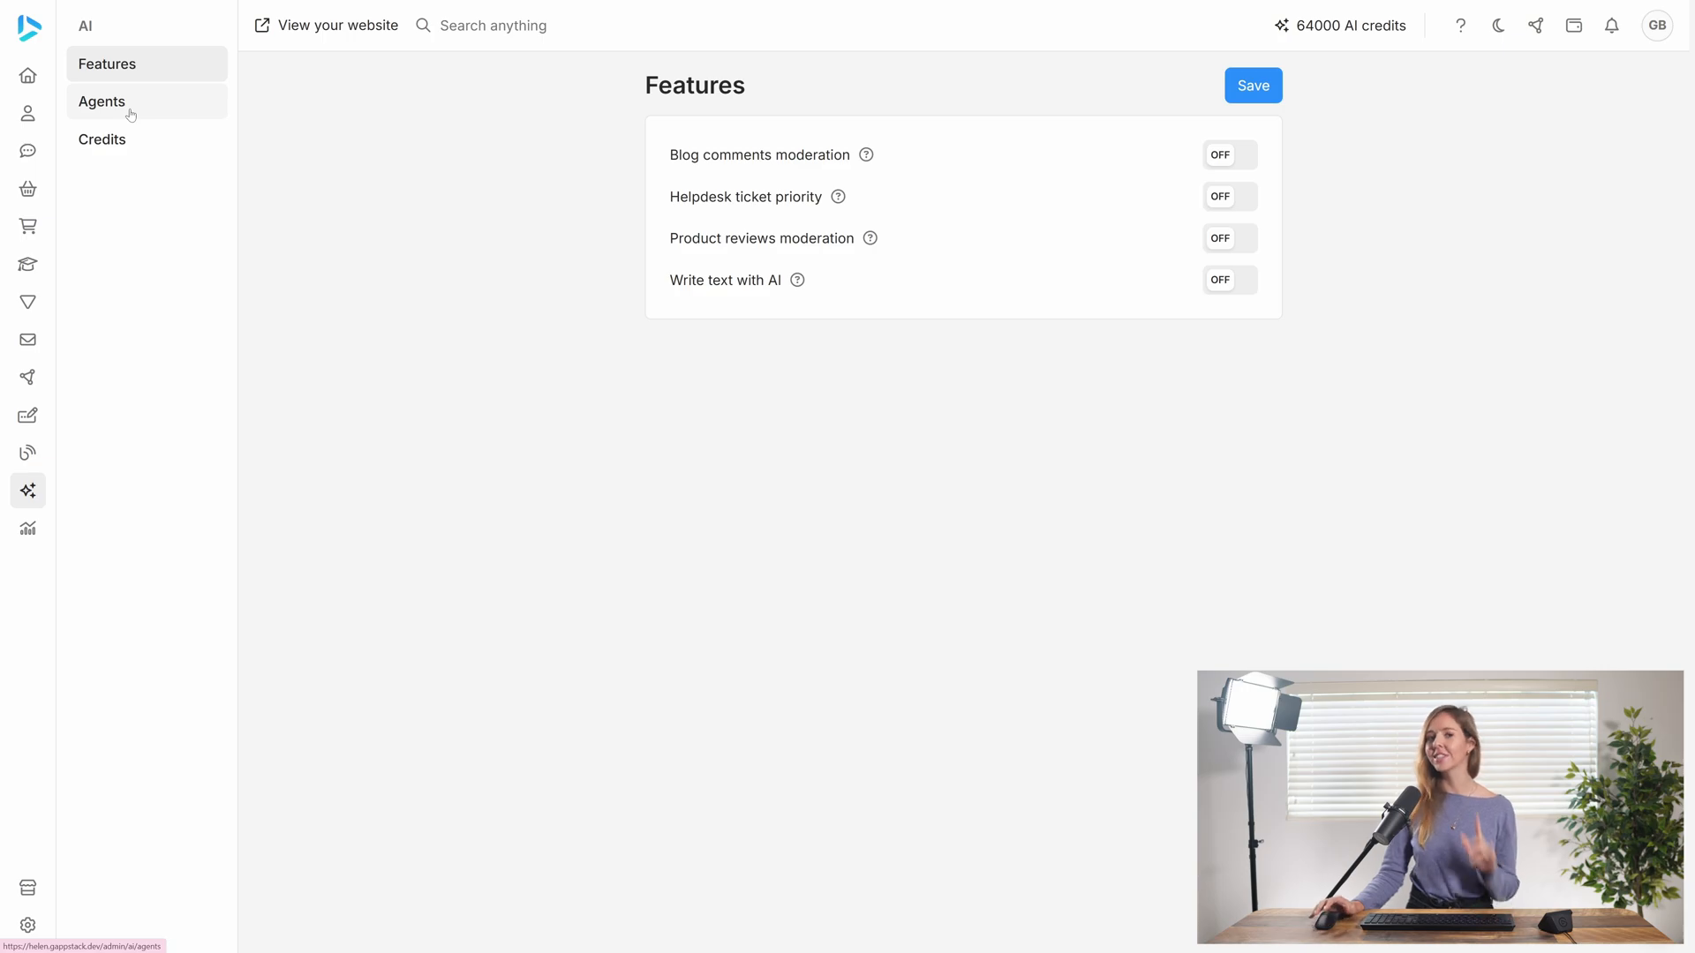
Open the Spark AI agent and make it available on the Gappstack Limited site
{"action": "left_click", "coordinate": [128, 110]}
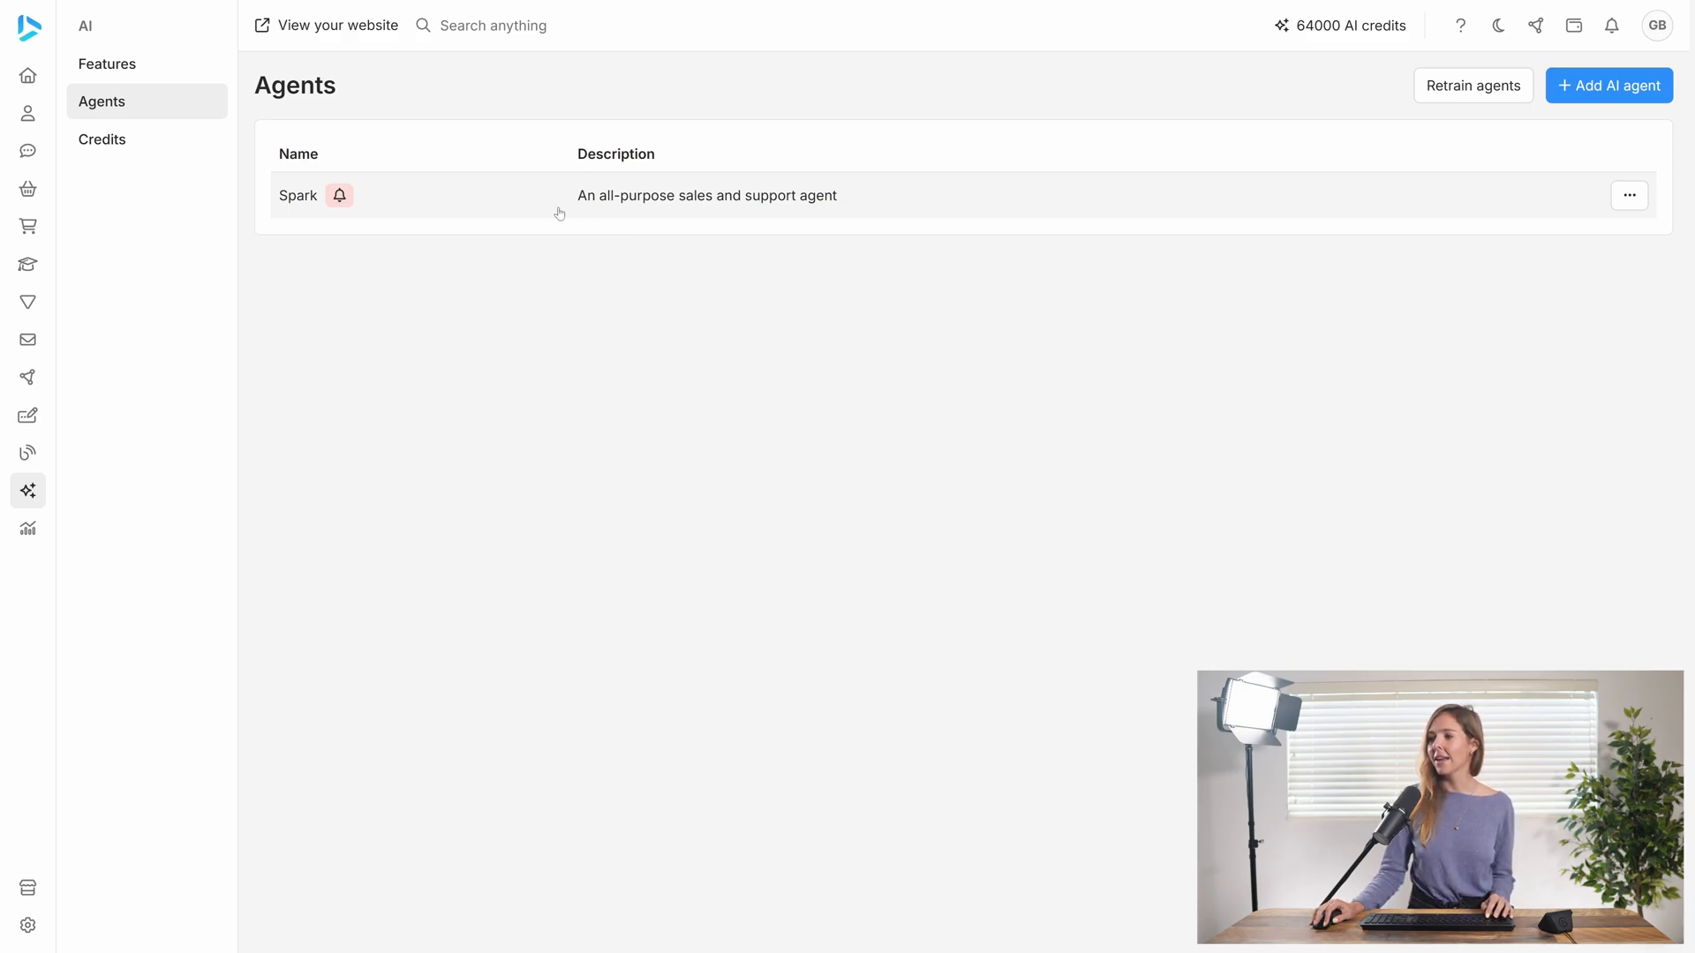
{"action": "left_click", "coordinate": [559, 212]}
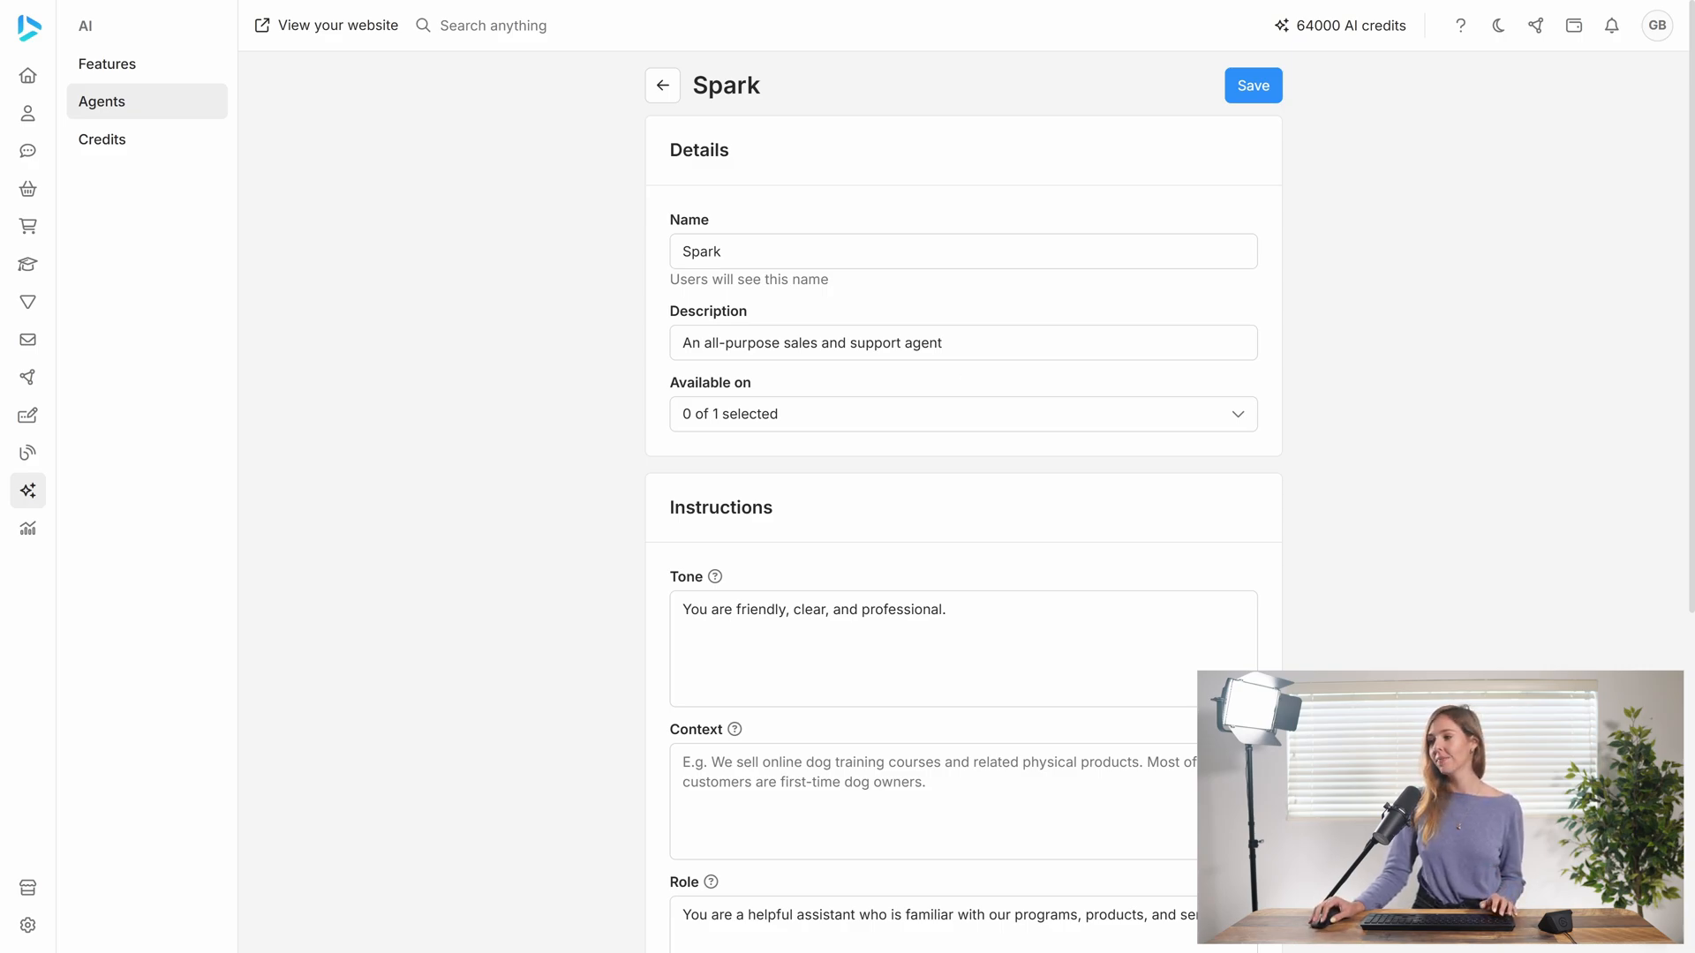
{"action": "left_click", "coordinate": [845, 424]}
{"action": "left_click", "coordinate": [819, 514]}
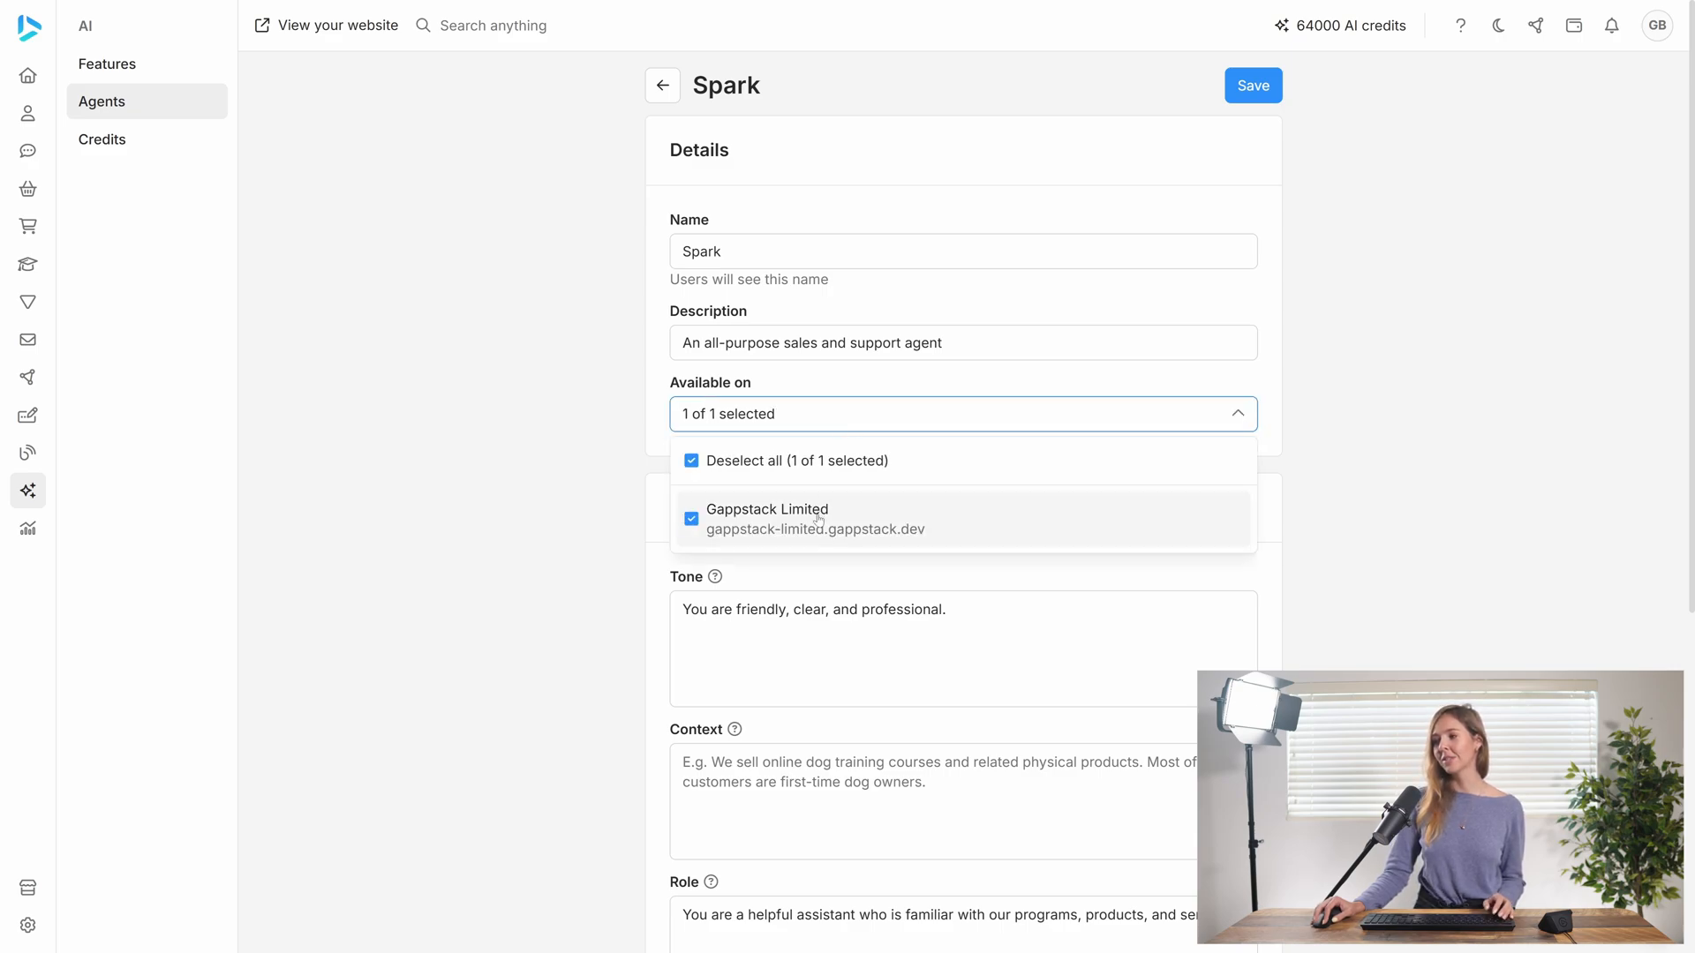
{"action": "left_click", "coordinate": [859, 422]}
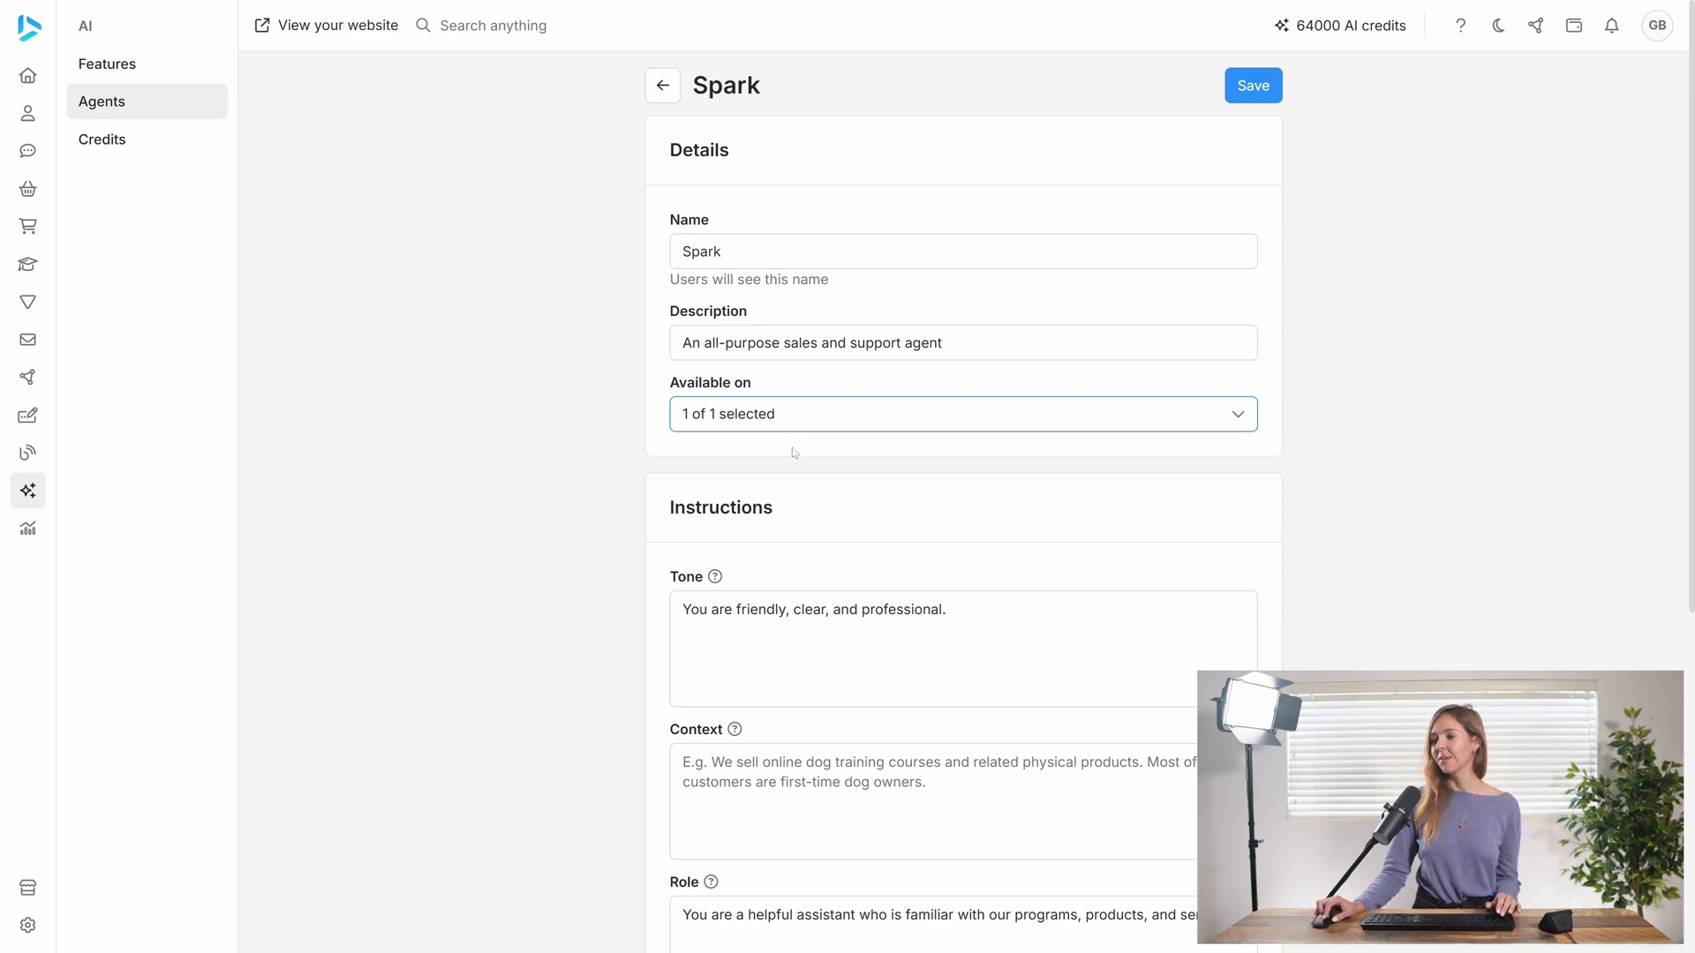
Select the Cat toys and Cat food categories as the Spark agent's knowledge base sources
{"action": "scroll", "coordinate": [790, 446], "scroll_direction": "down", "scroll_amount": 3}
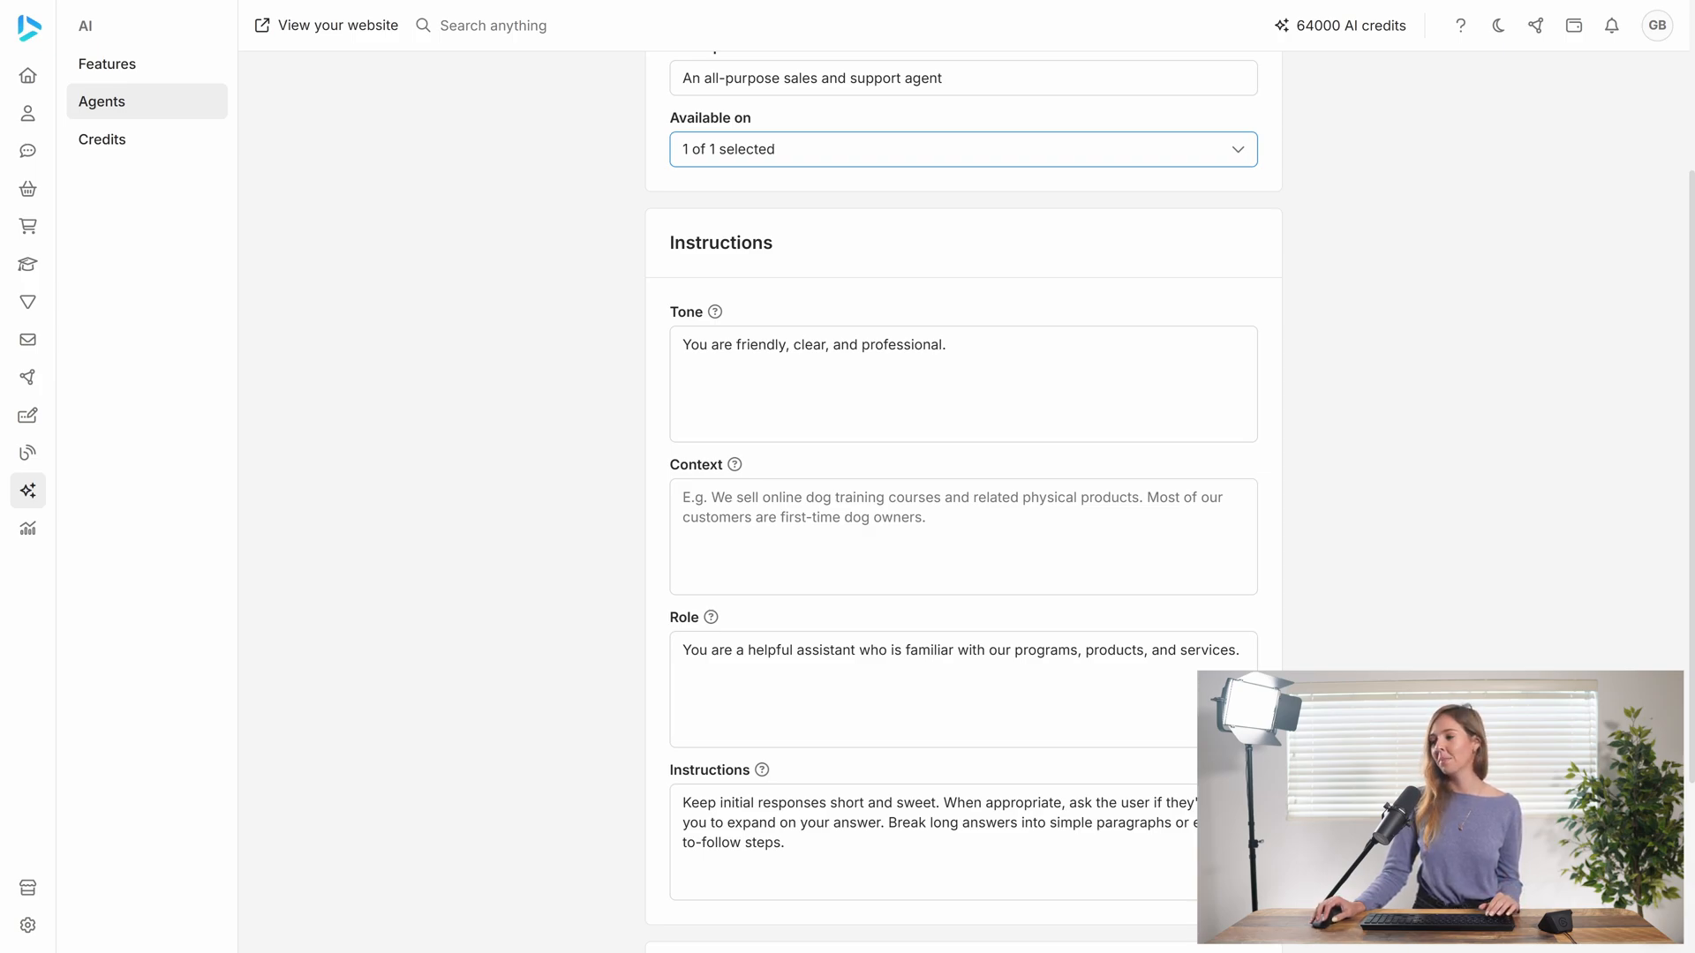
{"action": "scroll", "coordinate": [963, 504], "scroll_direction": "down", "scroll_amount": 2}
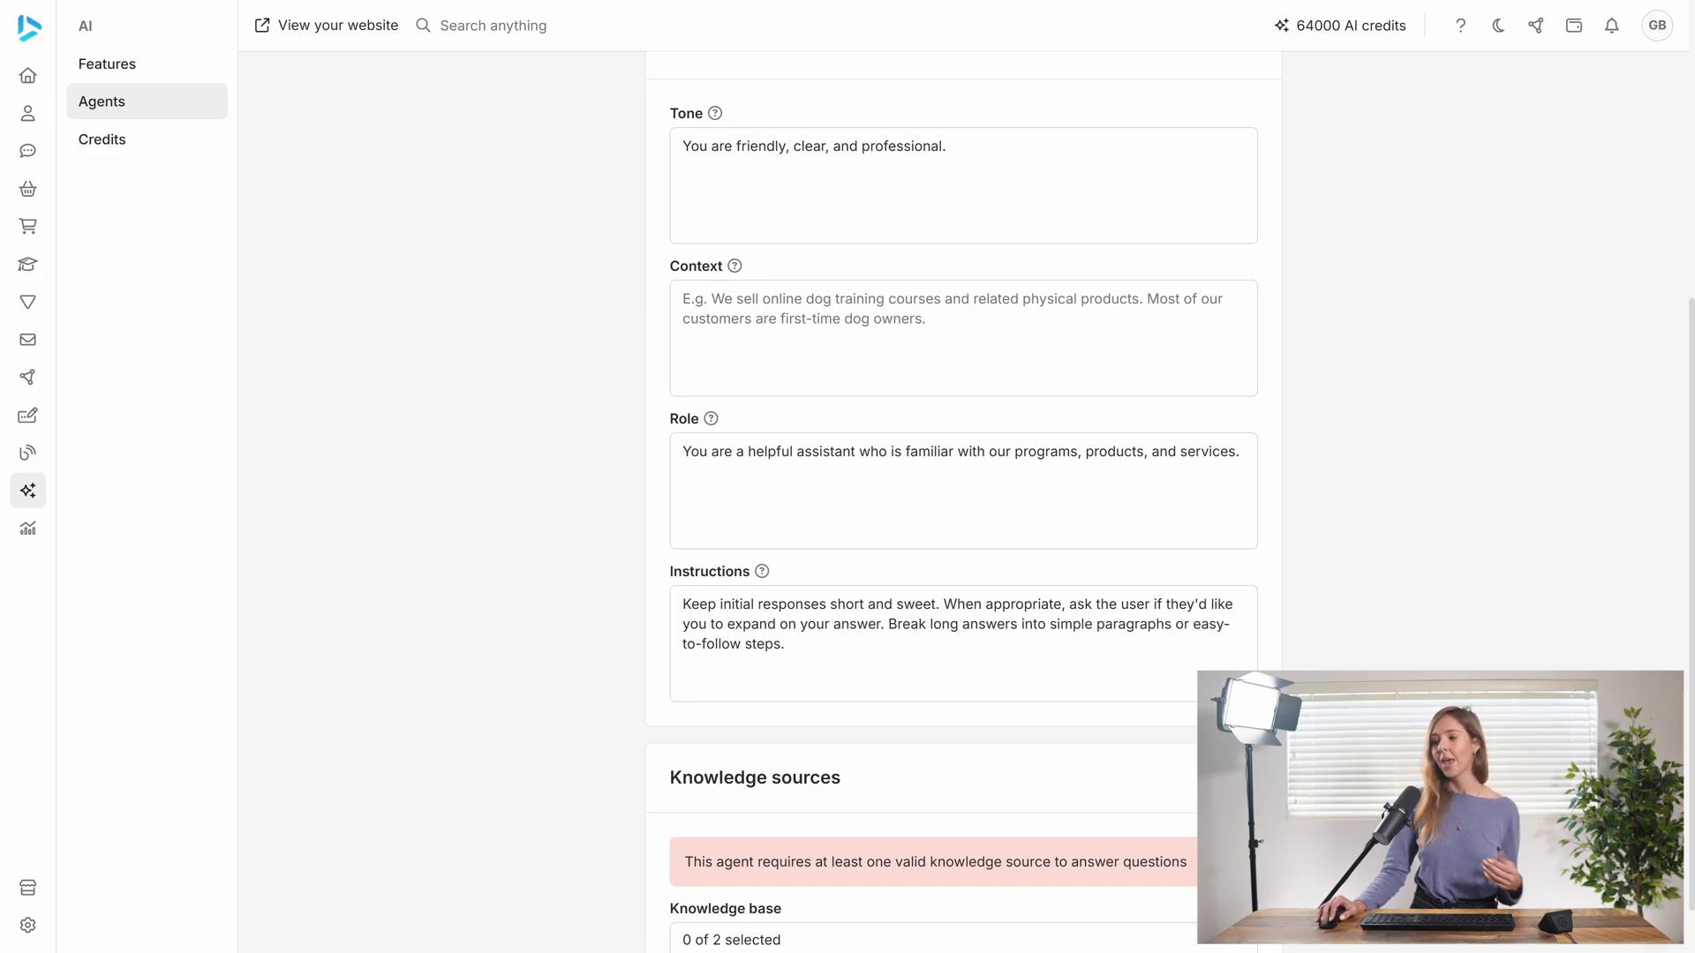
{"action": "scroll", "coordinate": [813, 647], "scroll_direction": "down", "scroll_amount": 1}
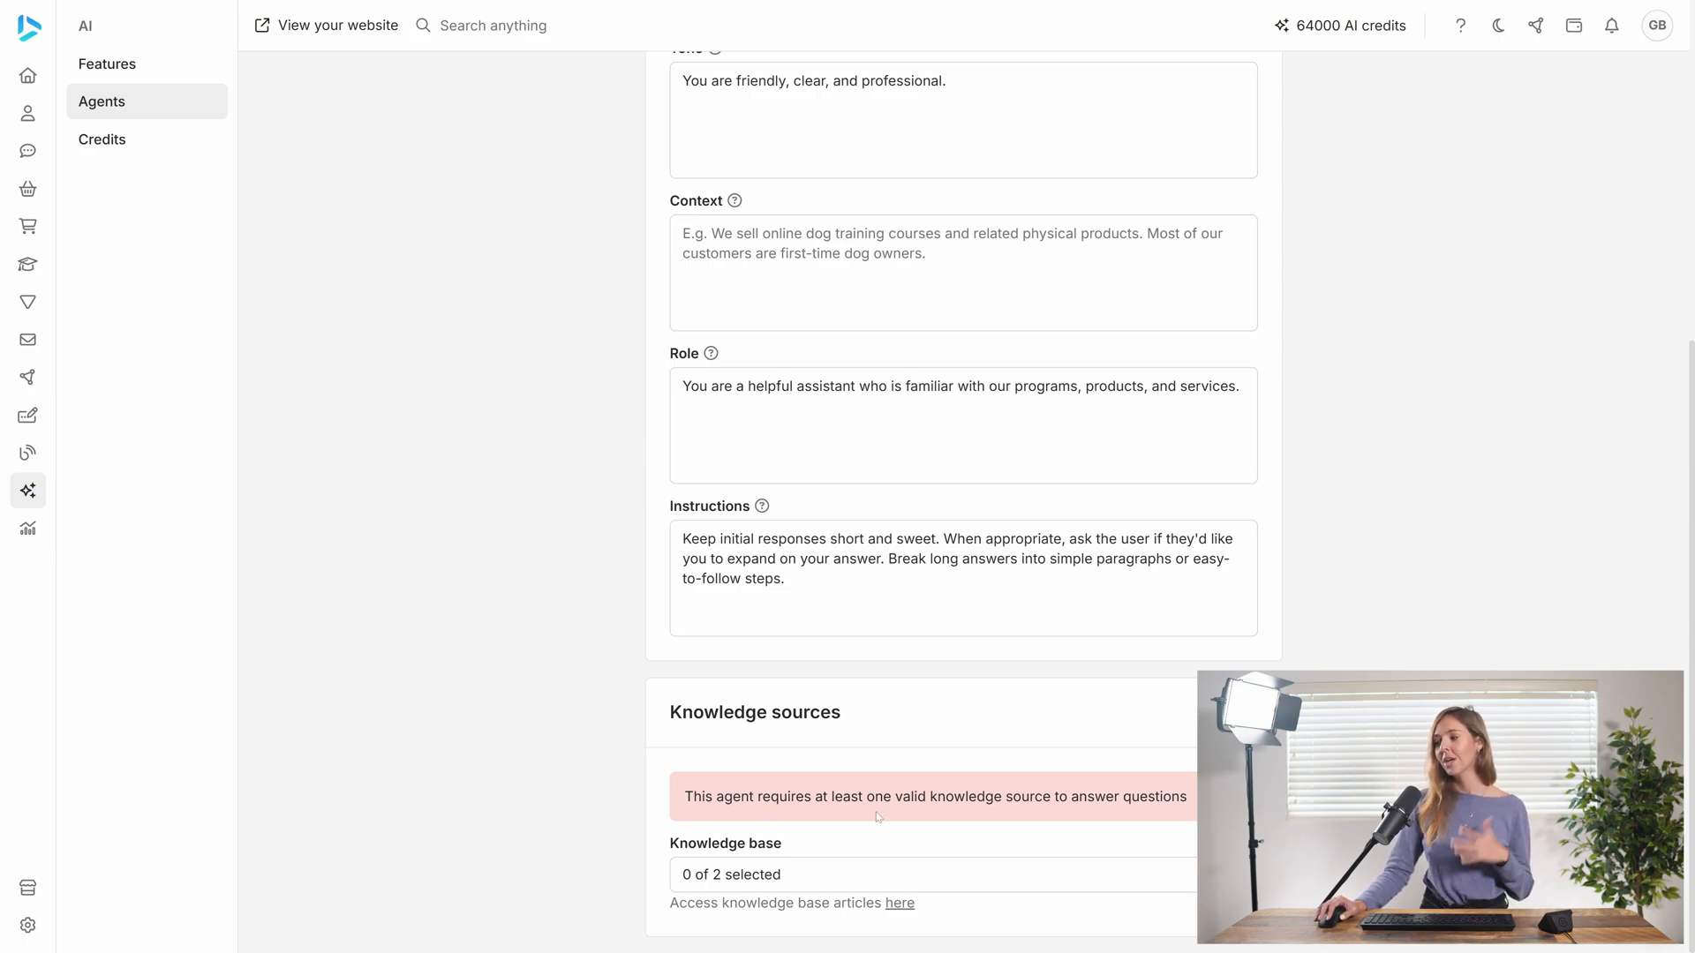
{"action": "left_click", "coordinate": [791, 882]}
{"action": "left_click", "coordinate": [771, 793]}
{"action": "left_click", "coordinate": [766, 831]}
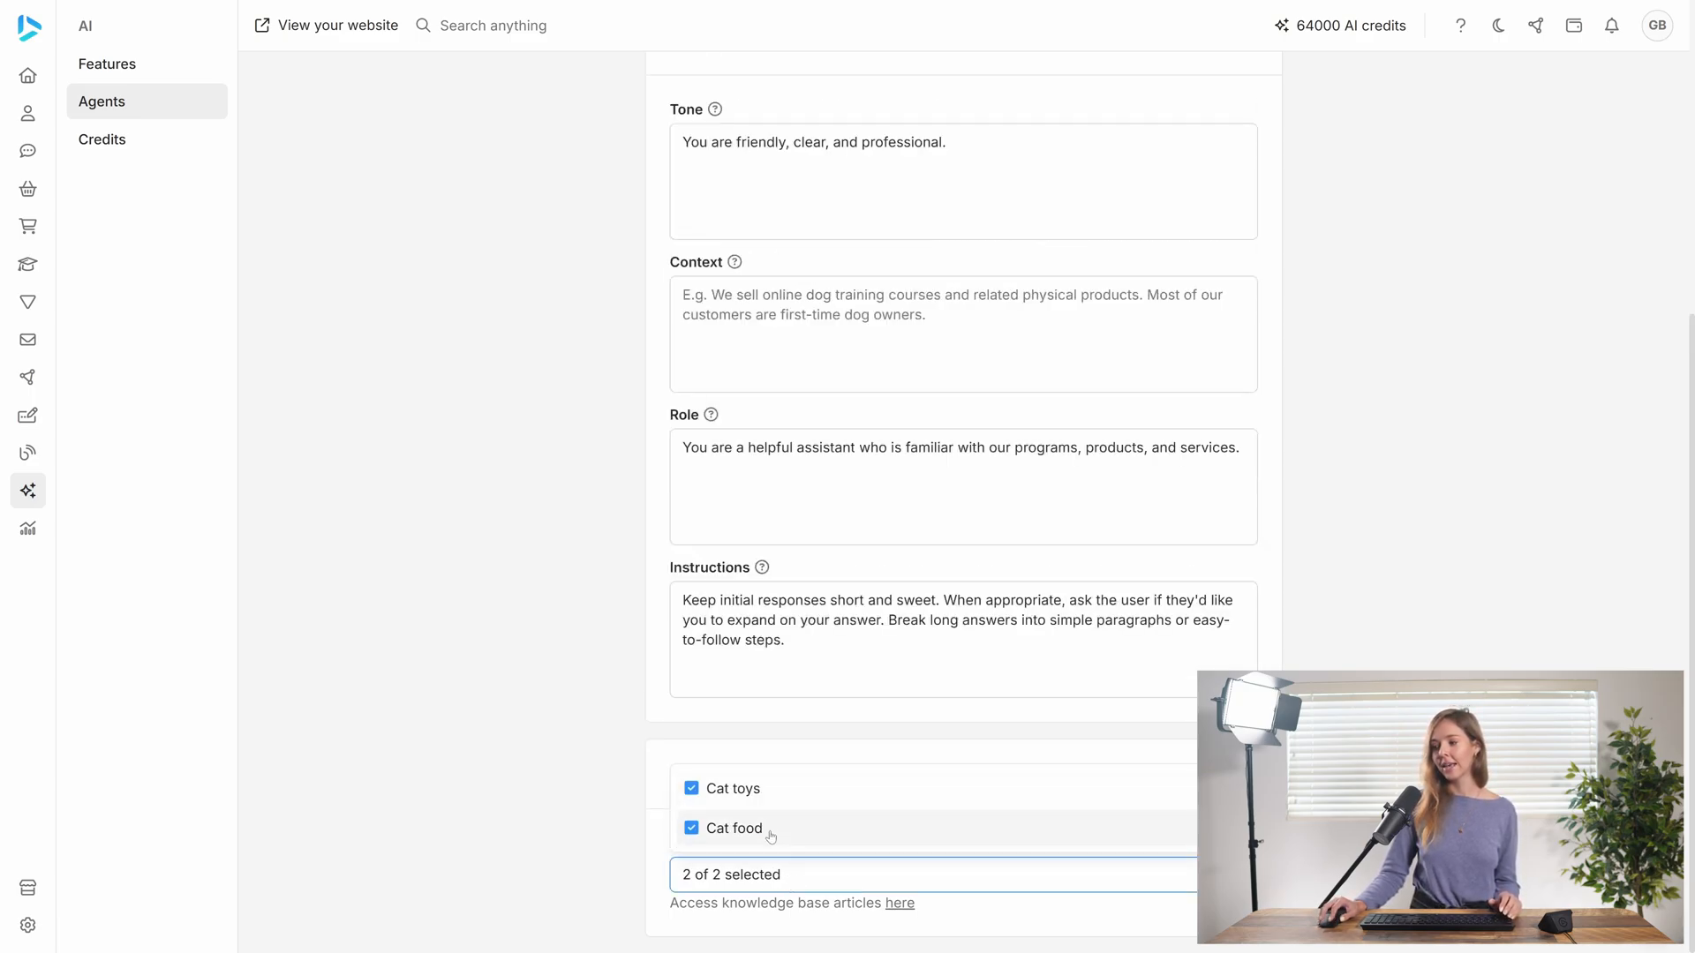
{"action": "left_click", "coordinate": [839, 881]}
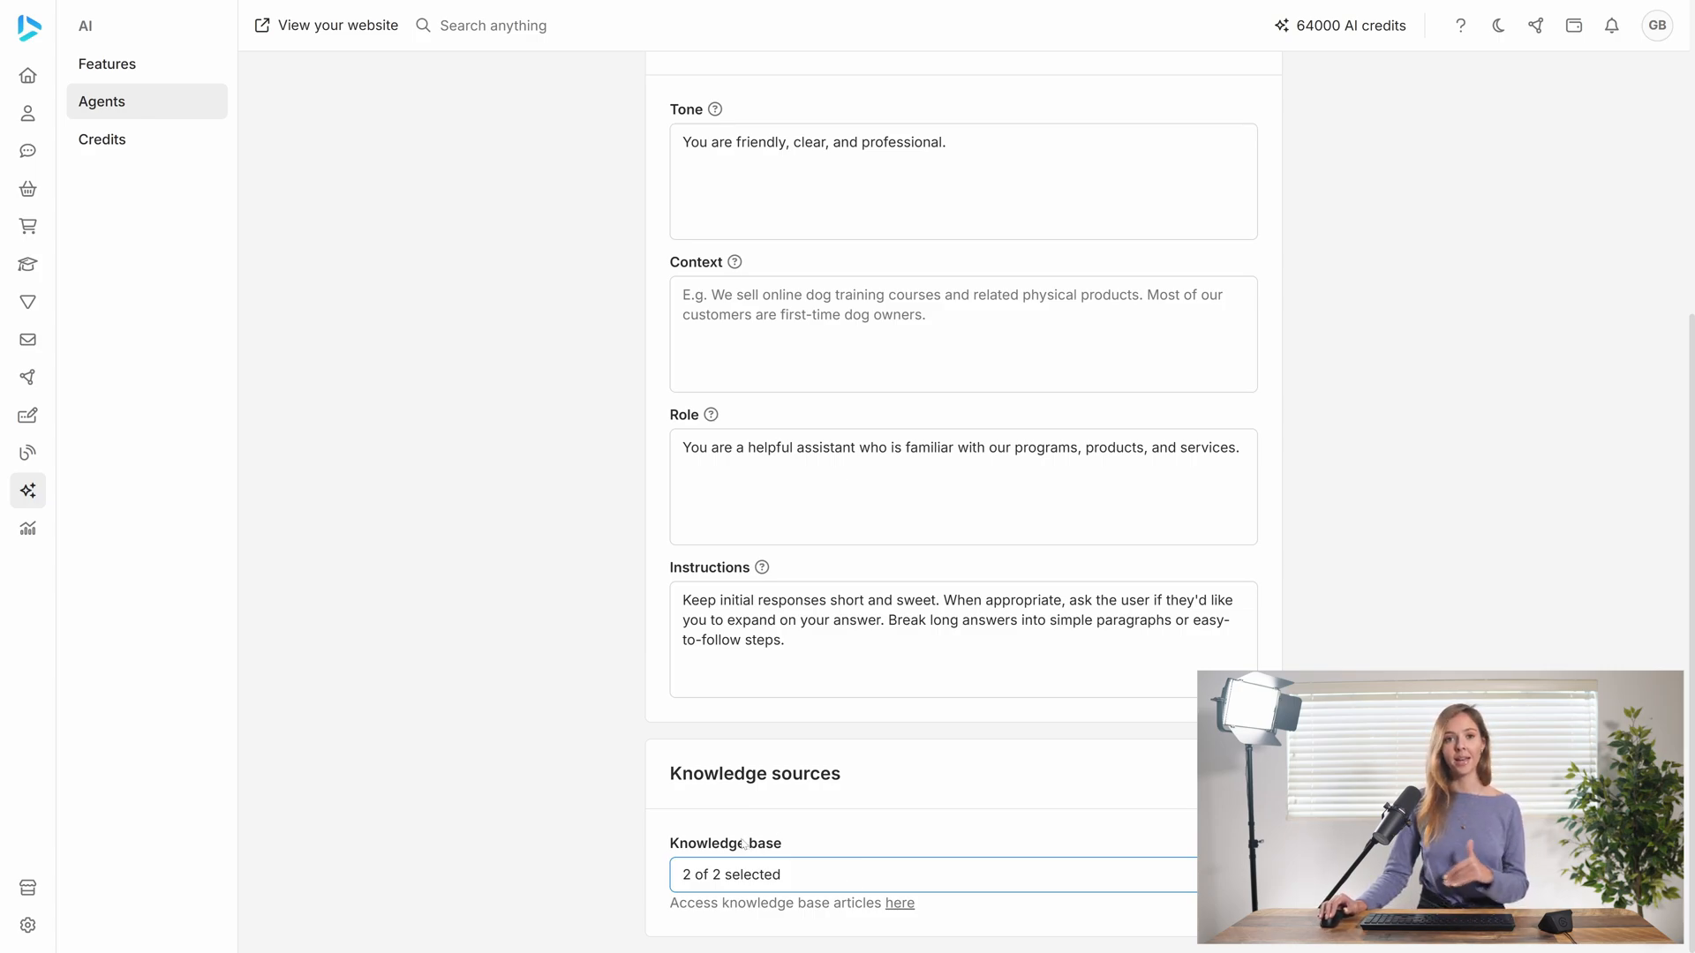
Stay on the Spark agent's page to keep its unsaved changes, and save the agent
{"action": "left_click", "coordinate": [899, 904]}
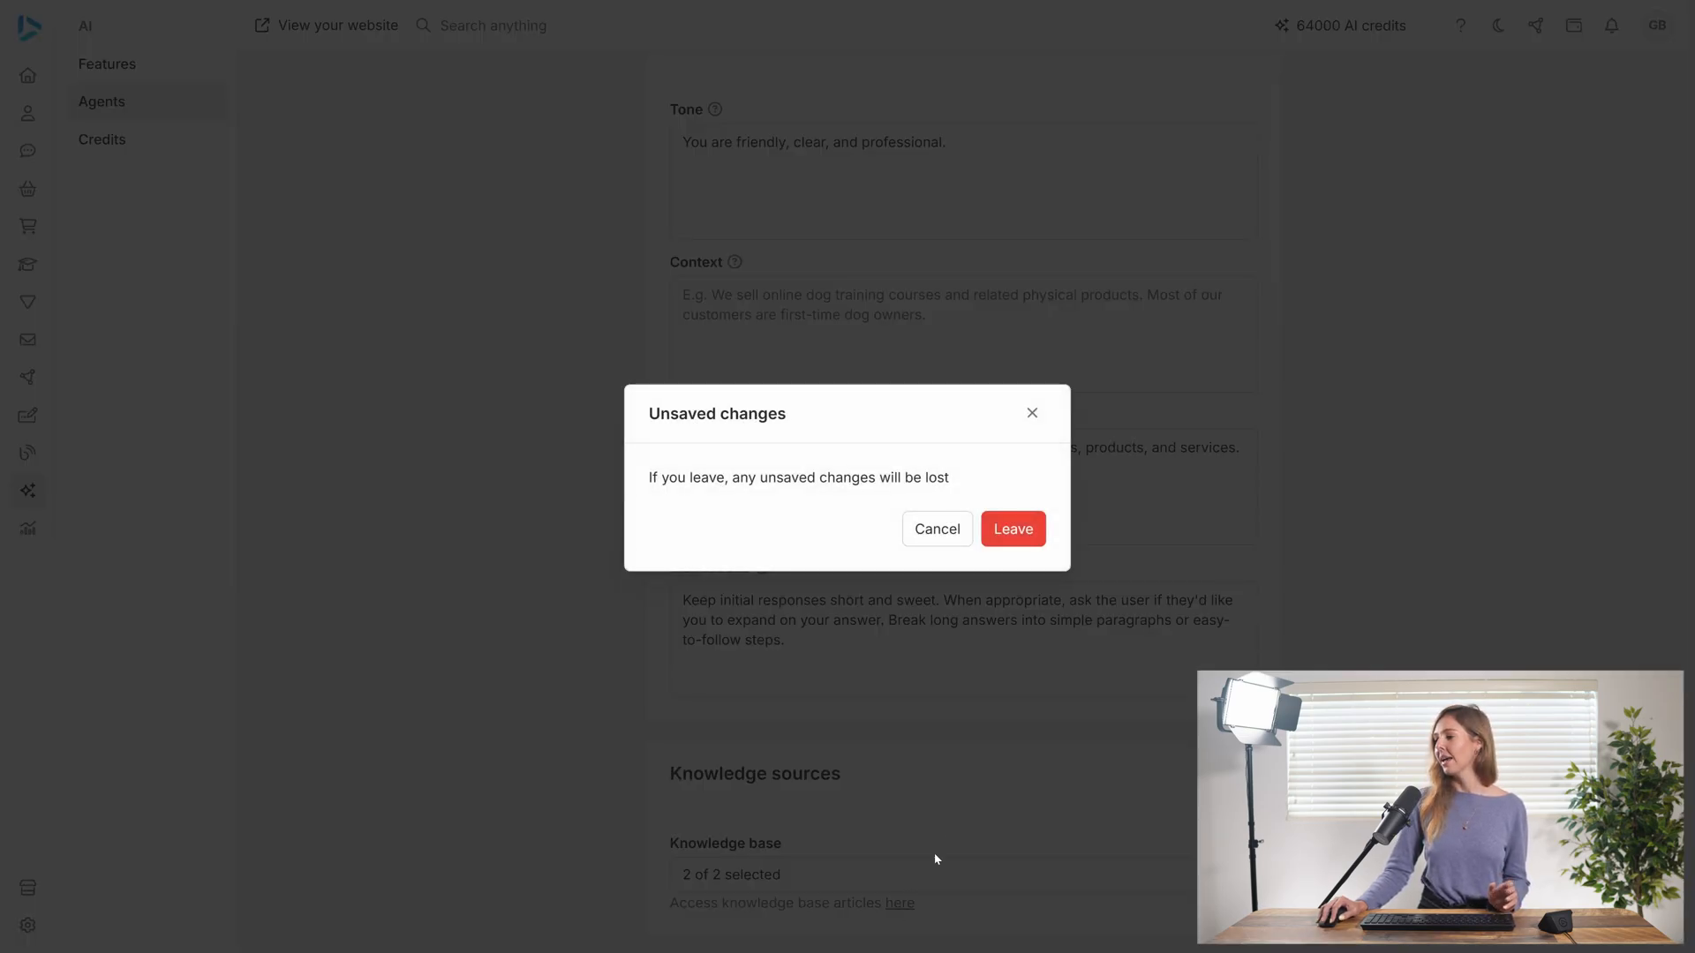
{"action": "left_click", "coordinate": [947, 539]}
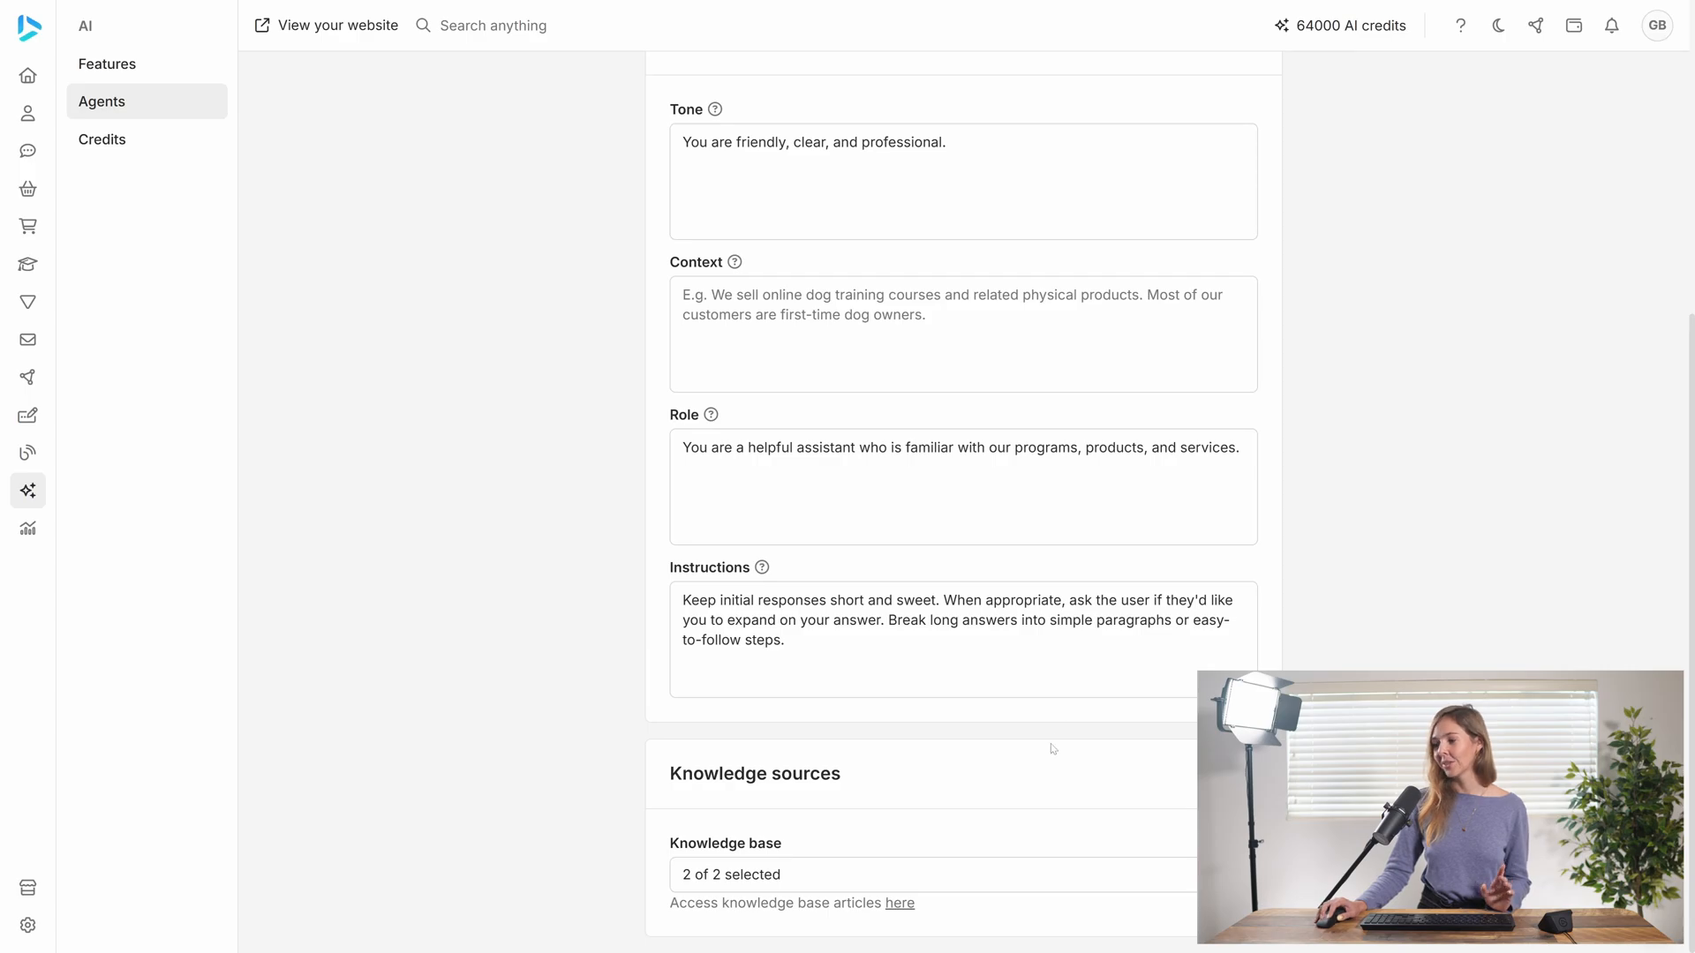
{"action": "scroll", "coordinate": [1059, 743], "scroll_direction": "up", "scroll_amount": 3}
{"action": "scroll", "coordinate": [1060, 743], "scroll_direction": "up", "scroll_amount": 3}
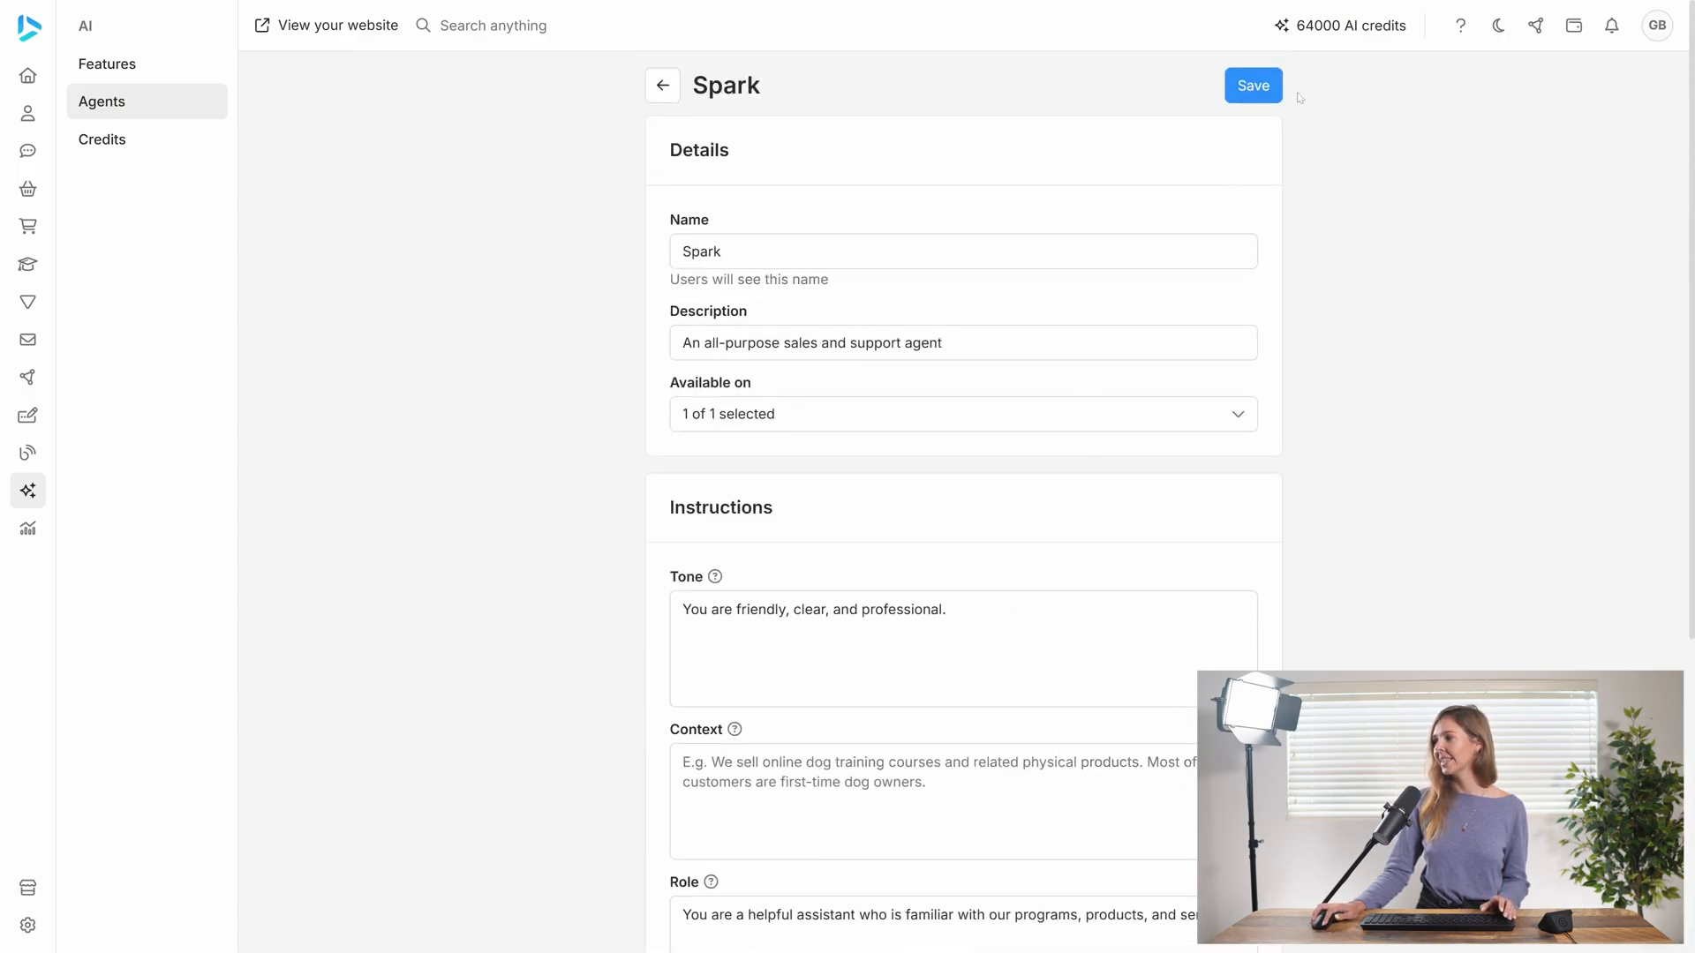
{"action": "left_click", "coordinate": [1255, 99]}
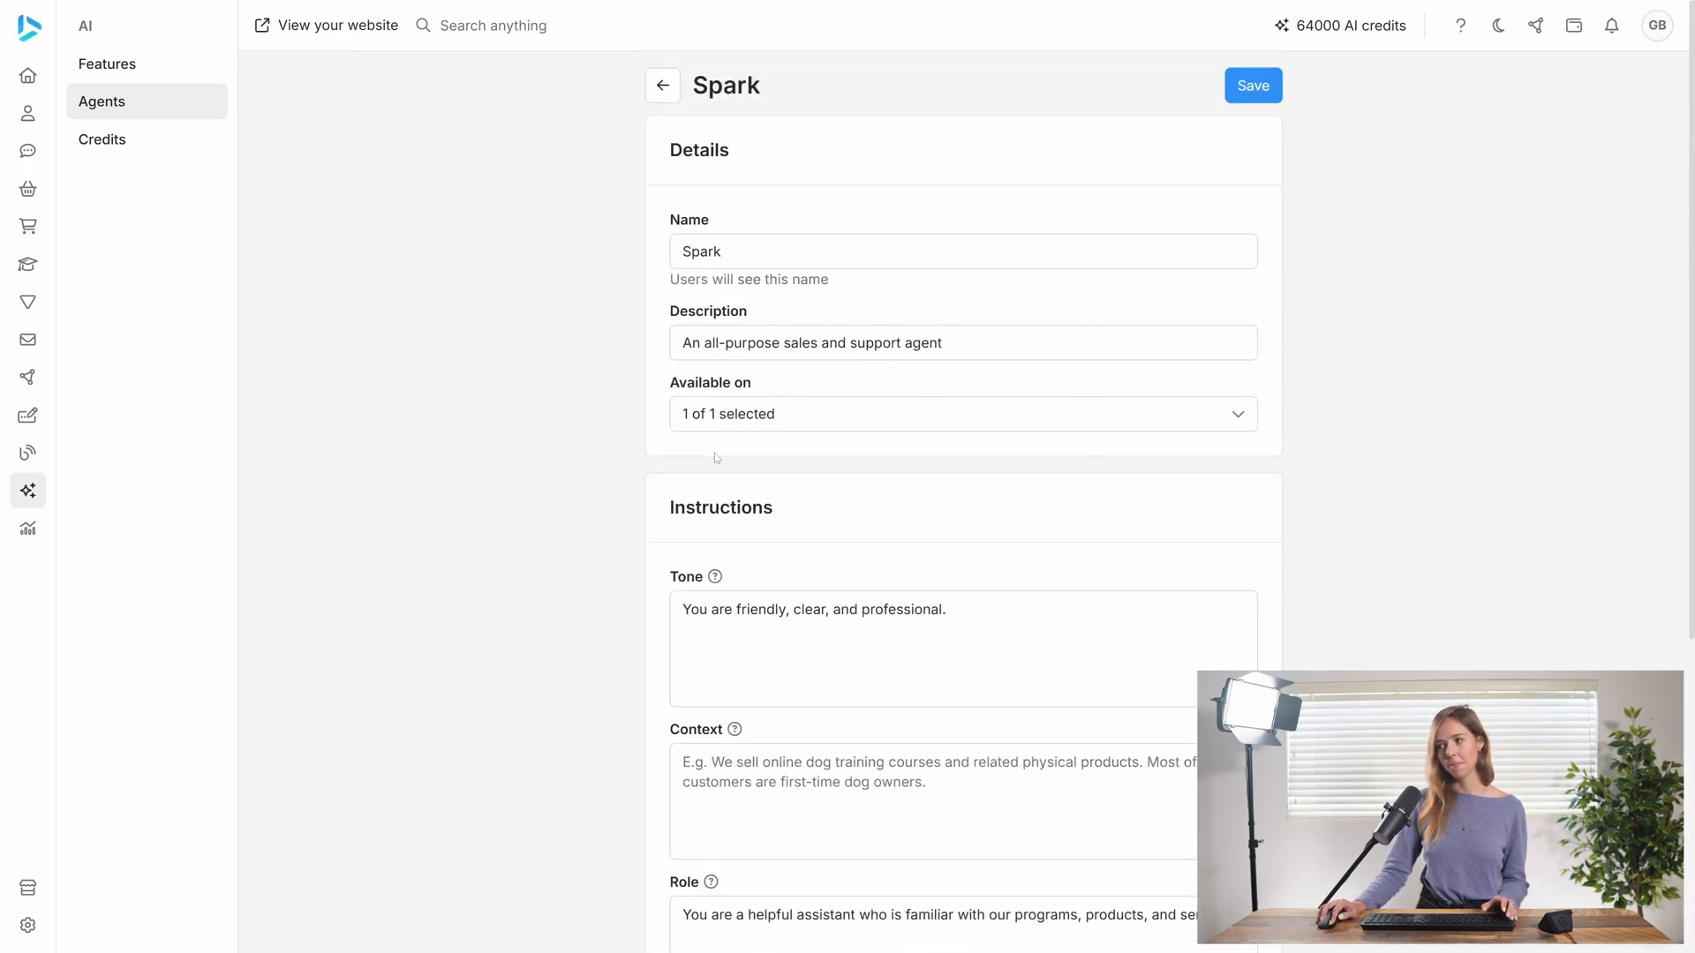
Open the knowledge base articles from the agent's knowledge sources and start a new article titled "The importance of cat companionship"
{"action": "scroll", "coordinate": [1044, 522], "scroll_direction": "down", "scroll_amount": 5}
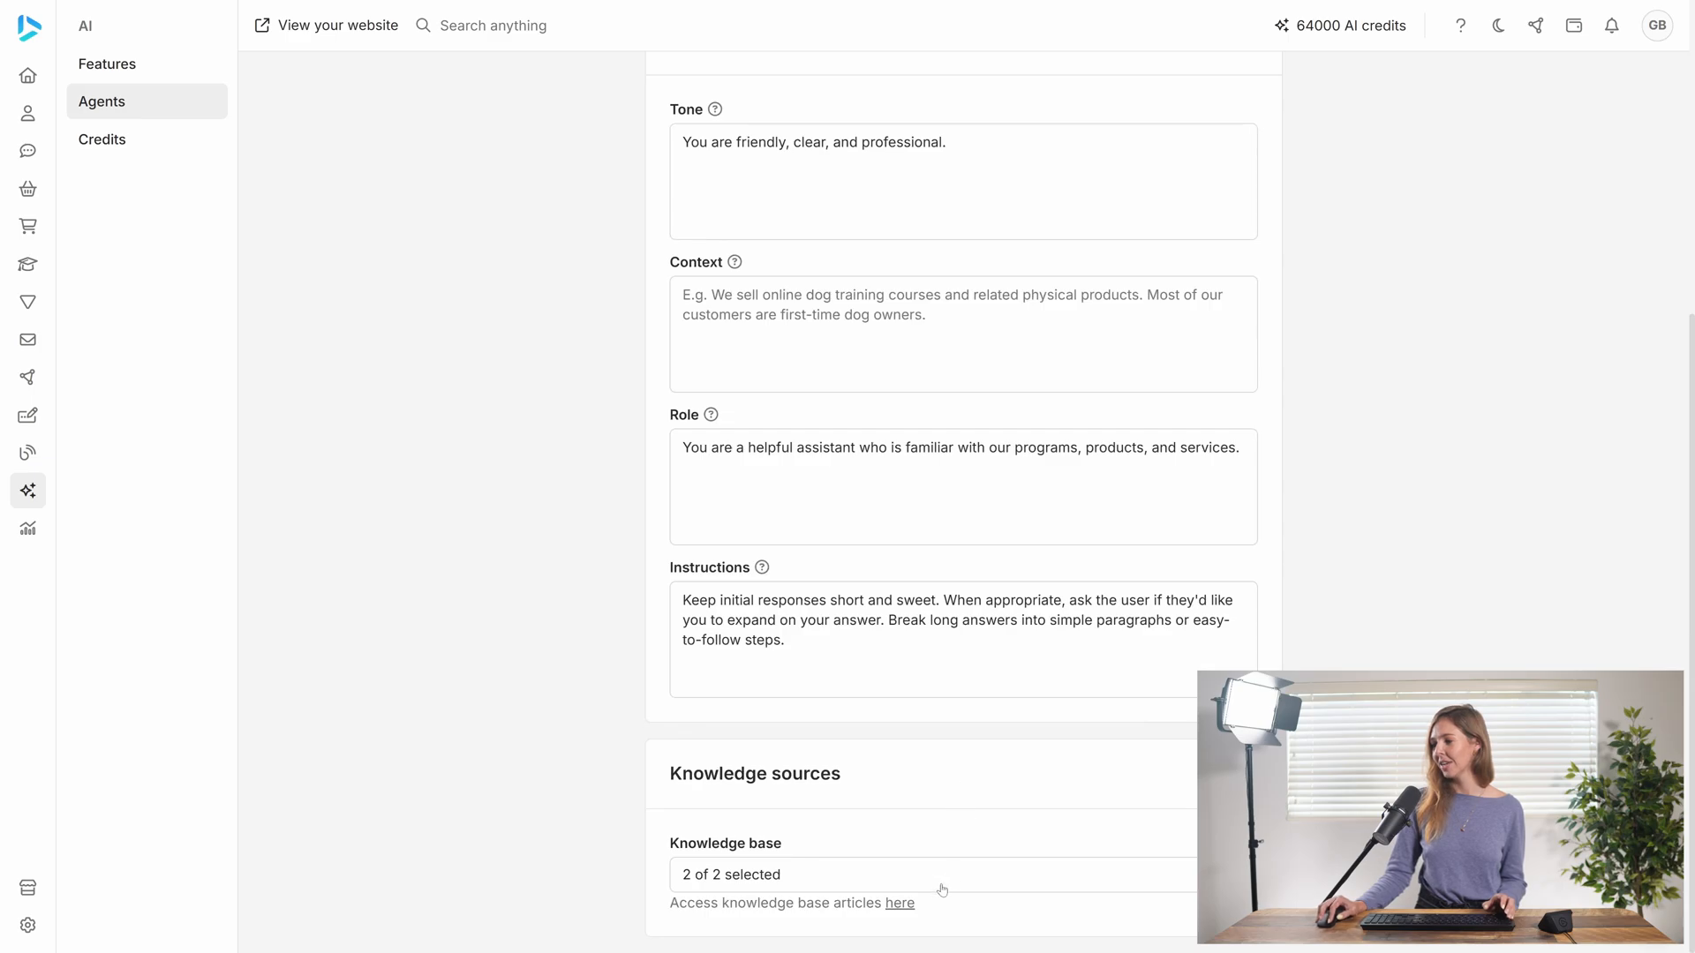
{"action": "left_click", "coordinate": [904, 905]}
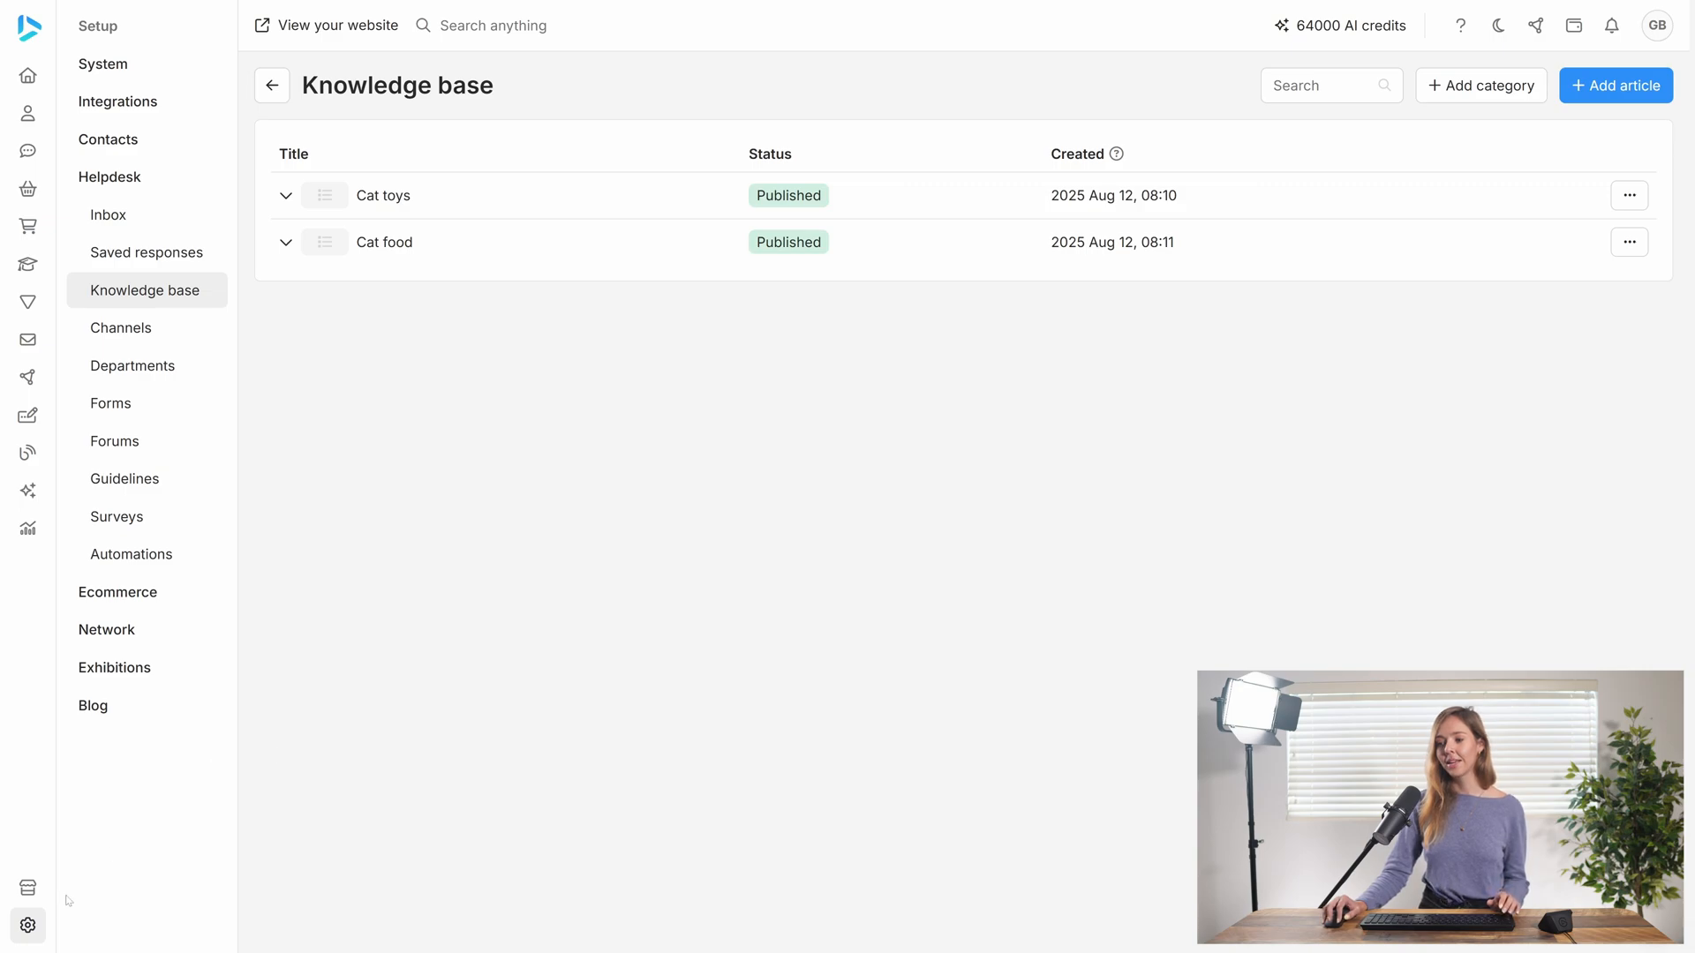
{"action": "mouse_move", "coordinate": [75, 927]}
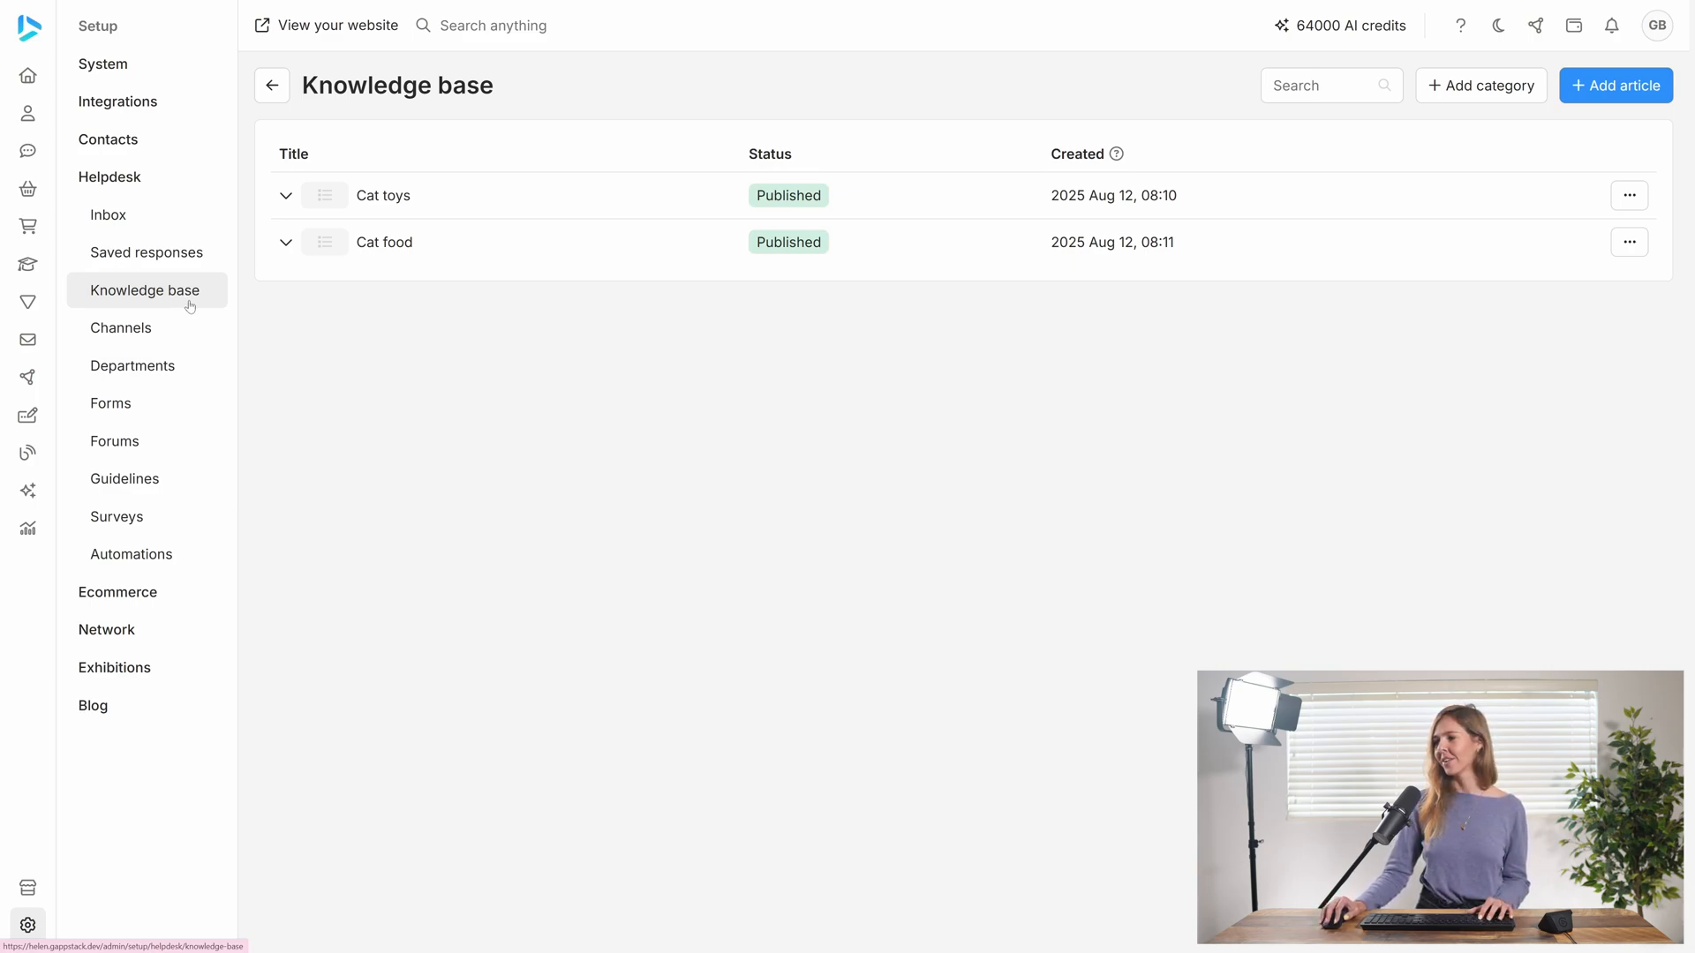
{"action": "left_click", "coordinate": [1594, 91]}
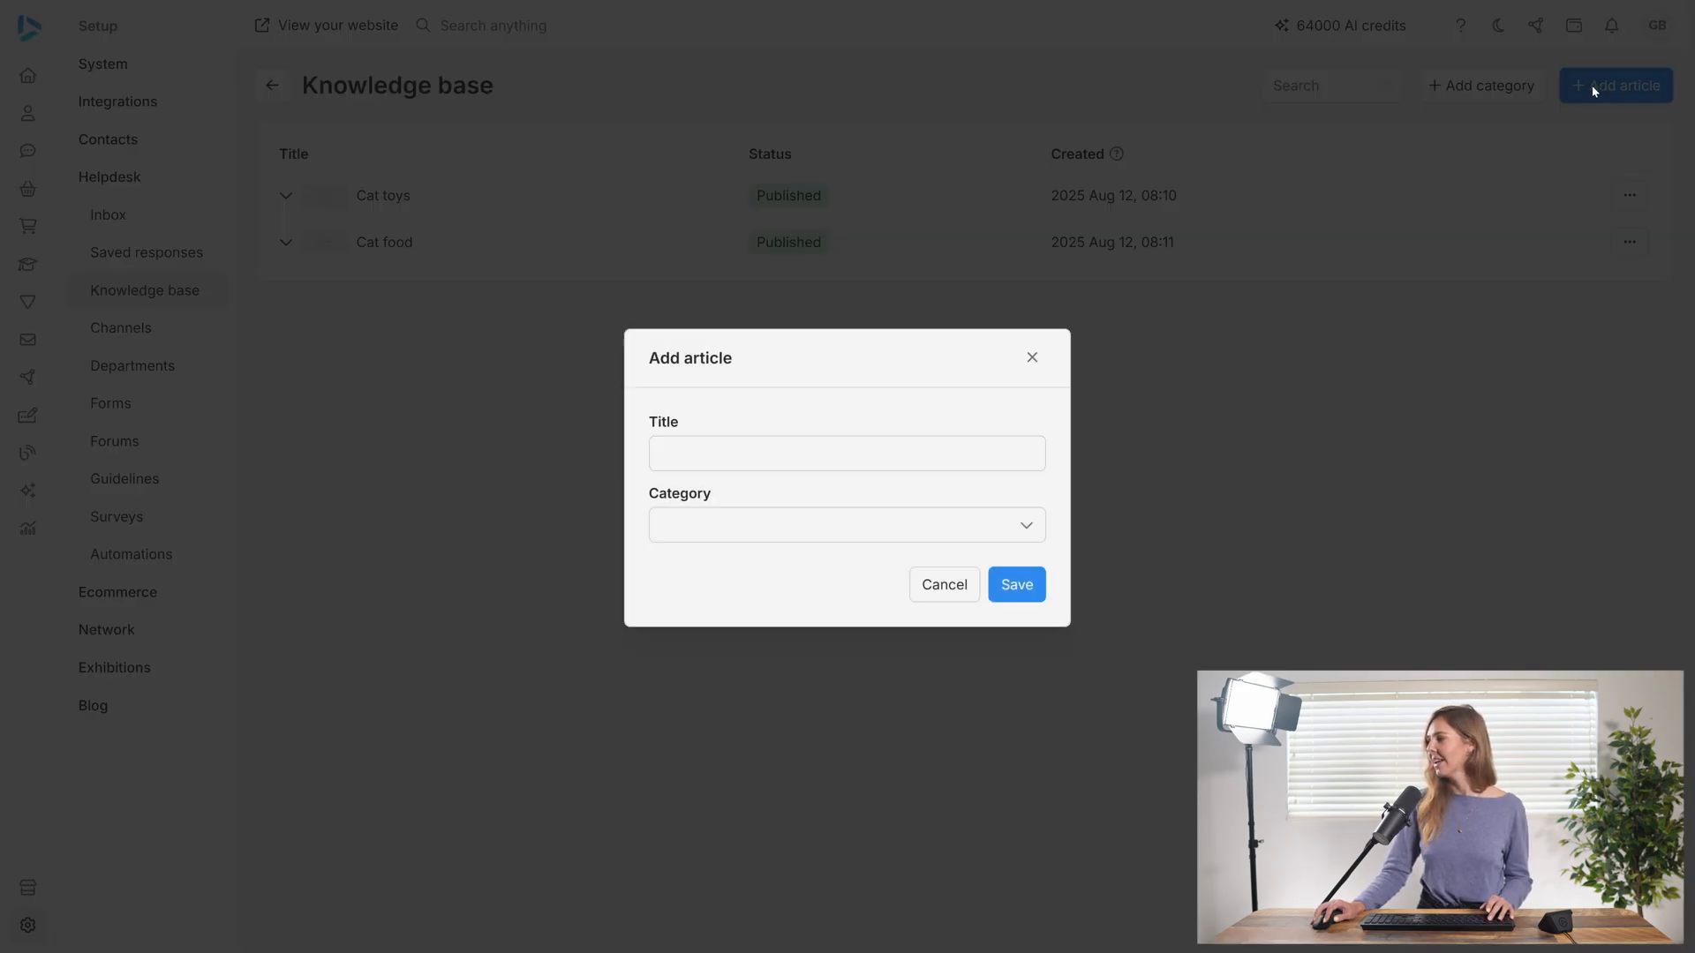
{"action": "left_click", "coordinate": [847, 454]}
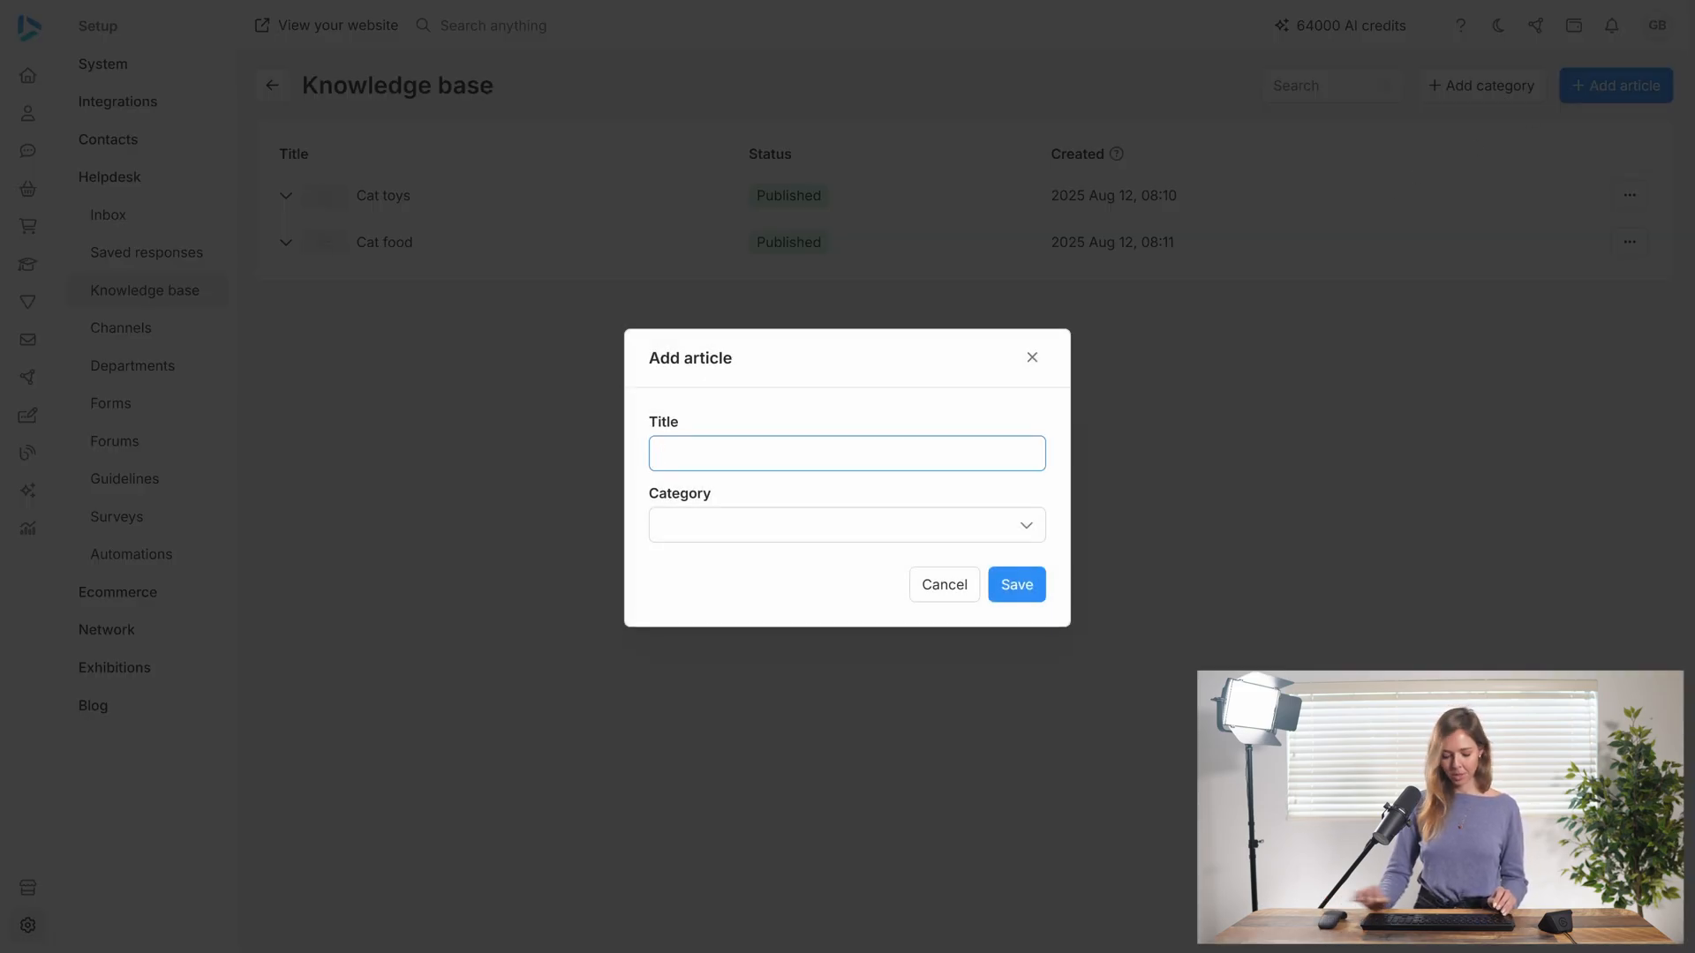
{"action": "type", "text": "The imp"}
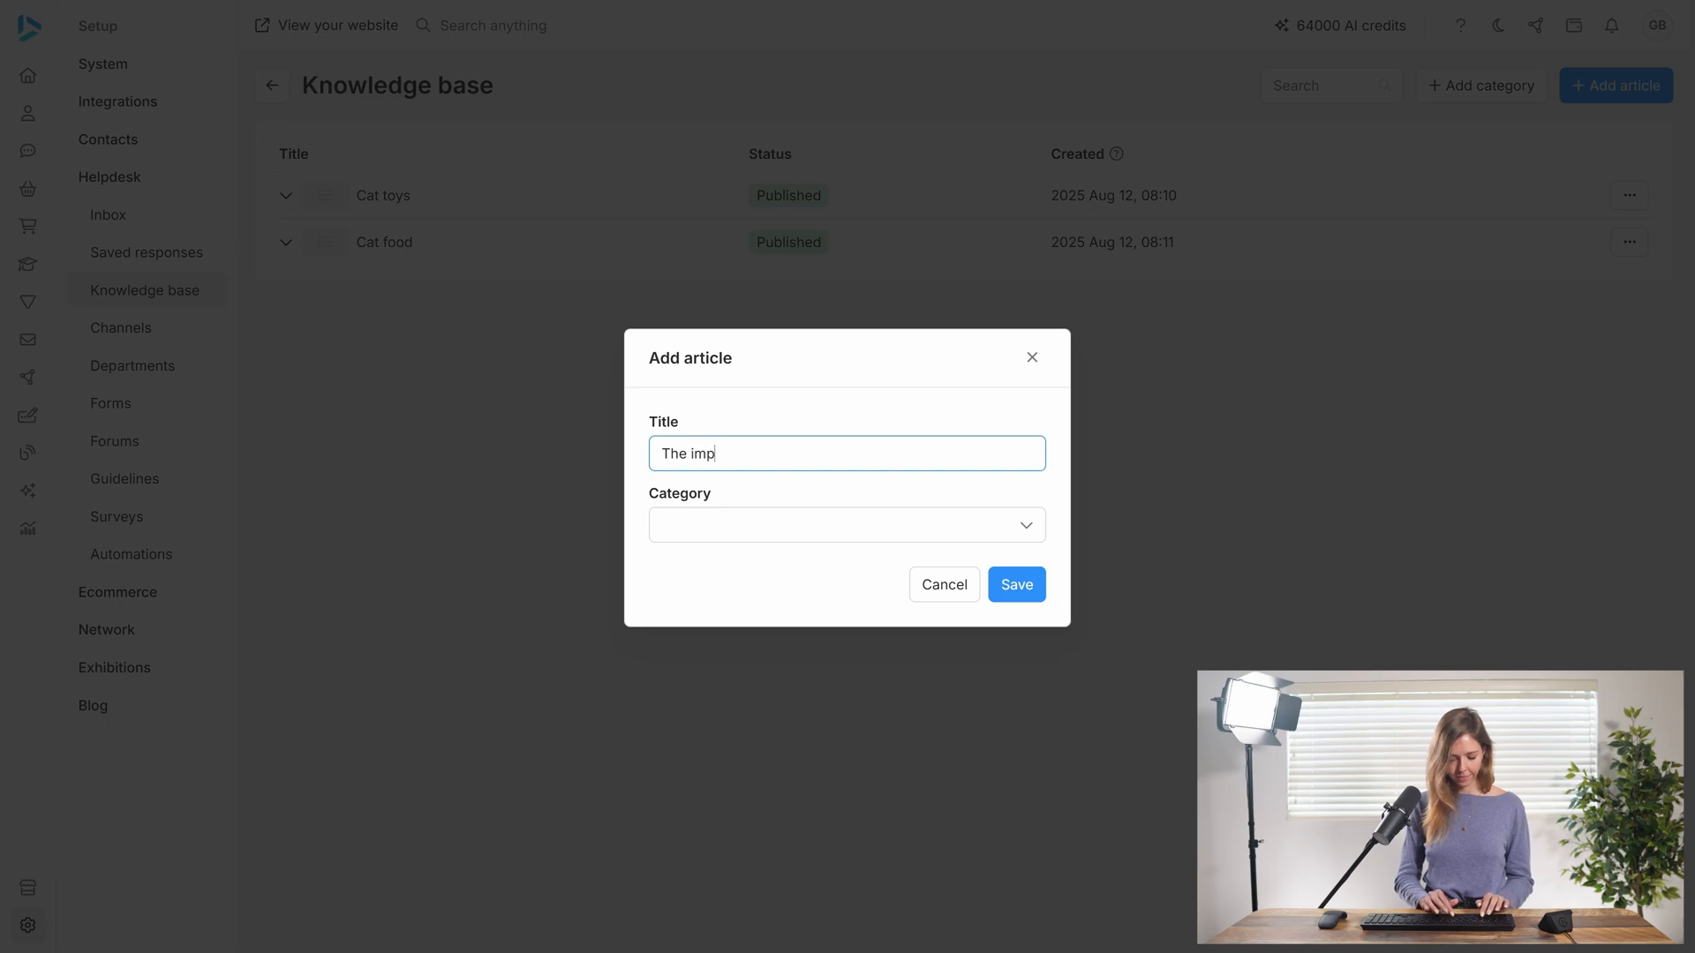
{"action": "type", "text": "ortance of "}
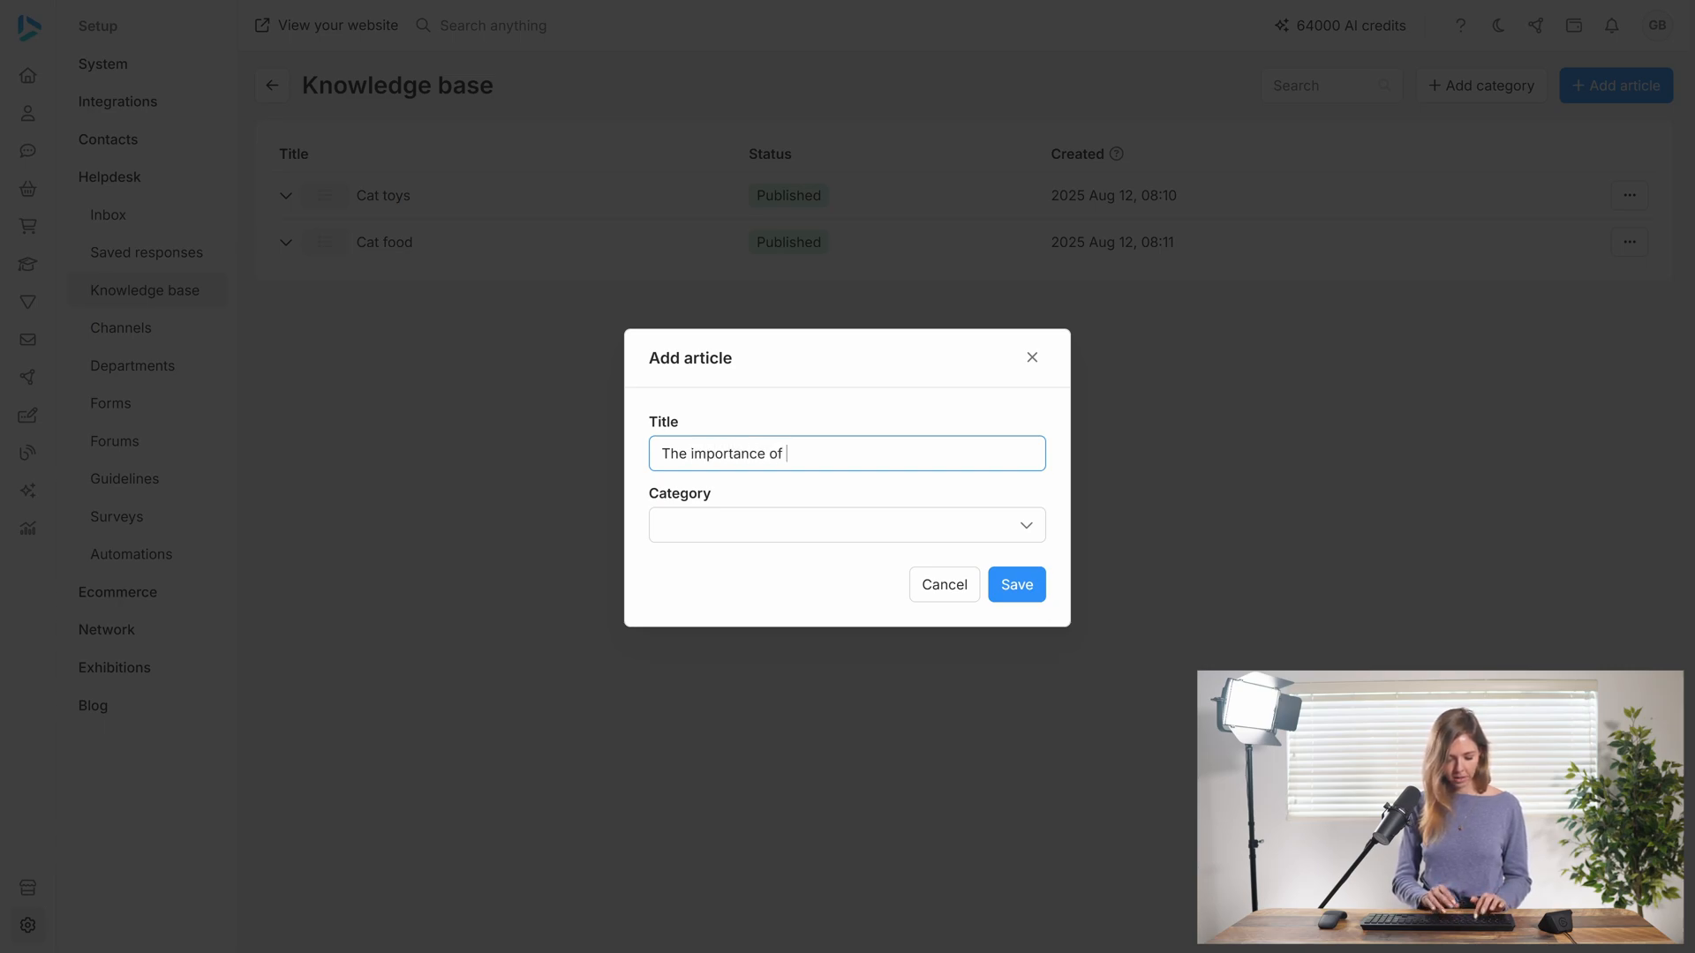
{"action": "type", "text": "cat compani"}
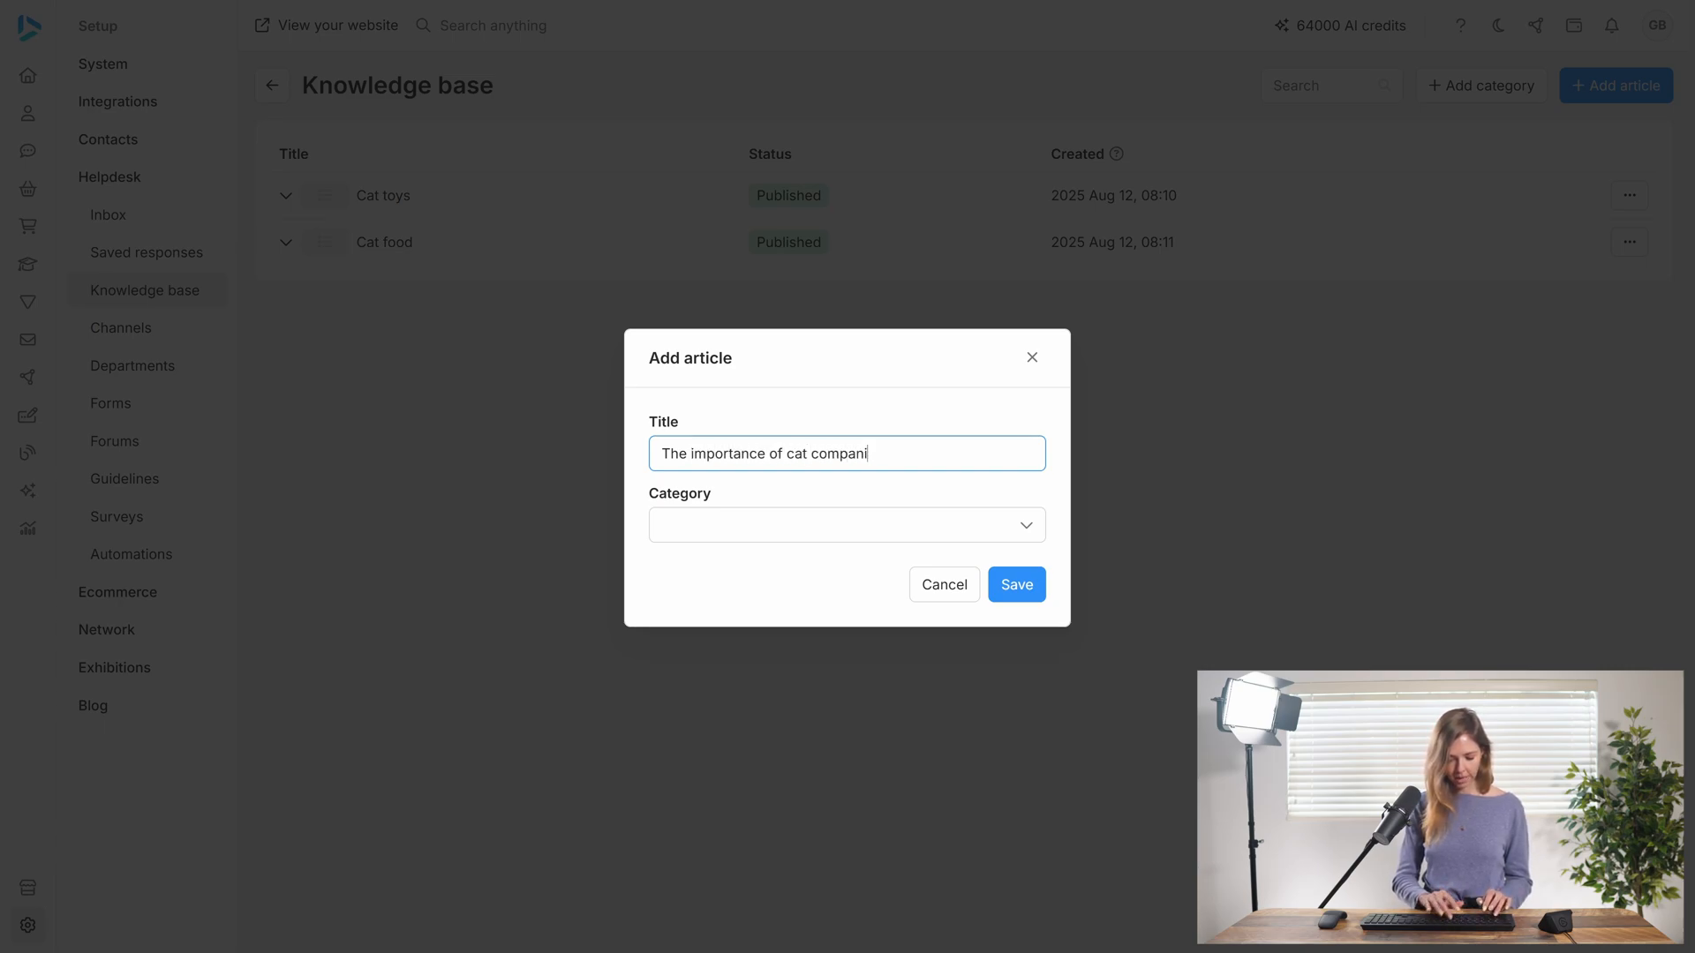
{"action": "type", "text": "onship"}
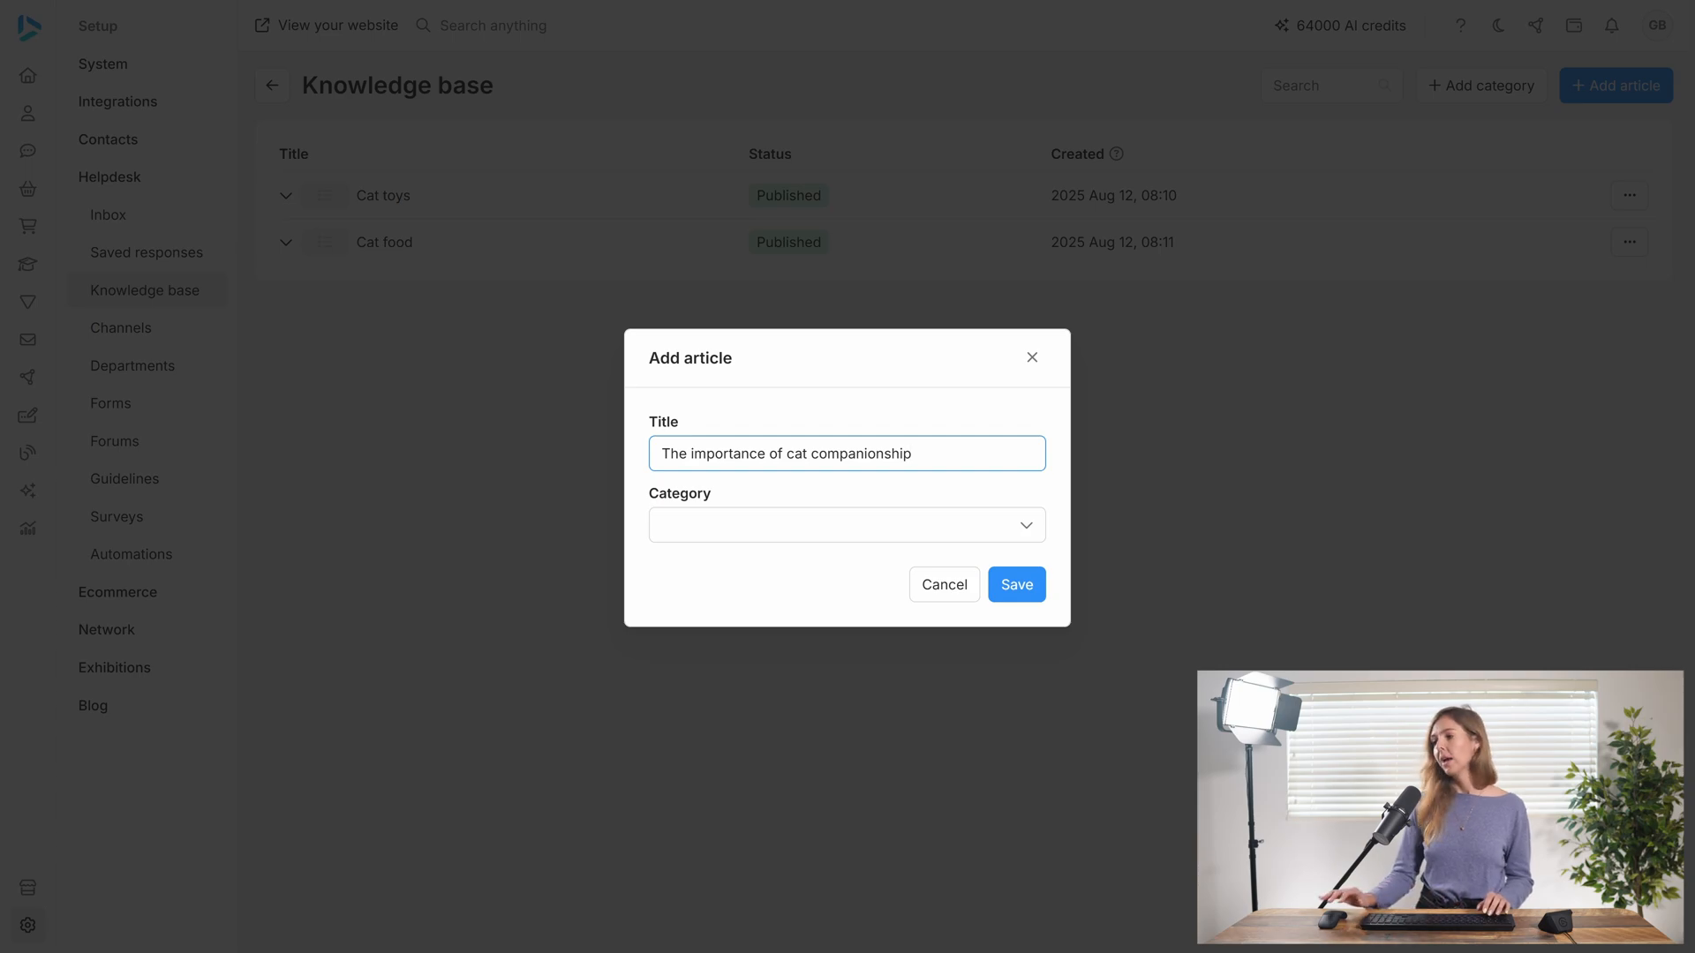
Create a published category titled "Cat care" without a parent for the new article, and save the article
{"action": "left_click", "coordinate": [760, 529]}
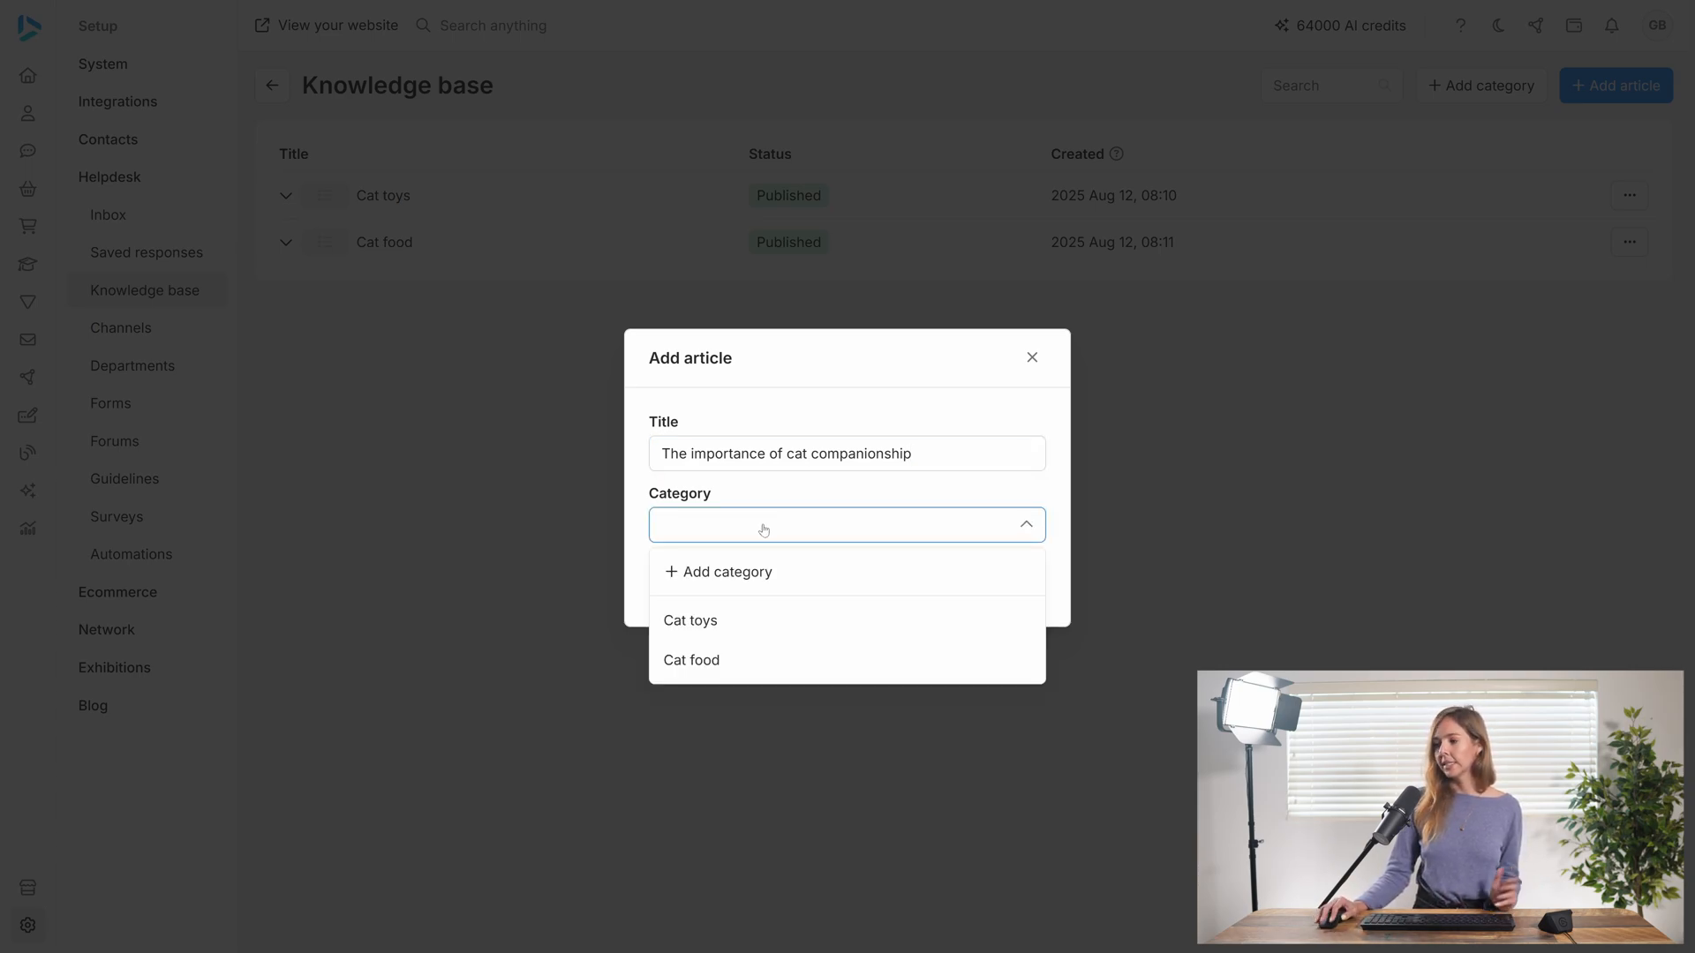
{"action": "left_click", "coordinate": [751, 572]}
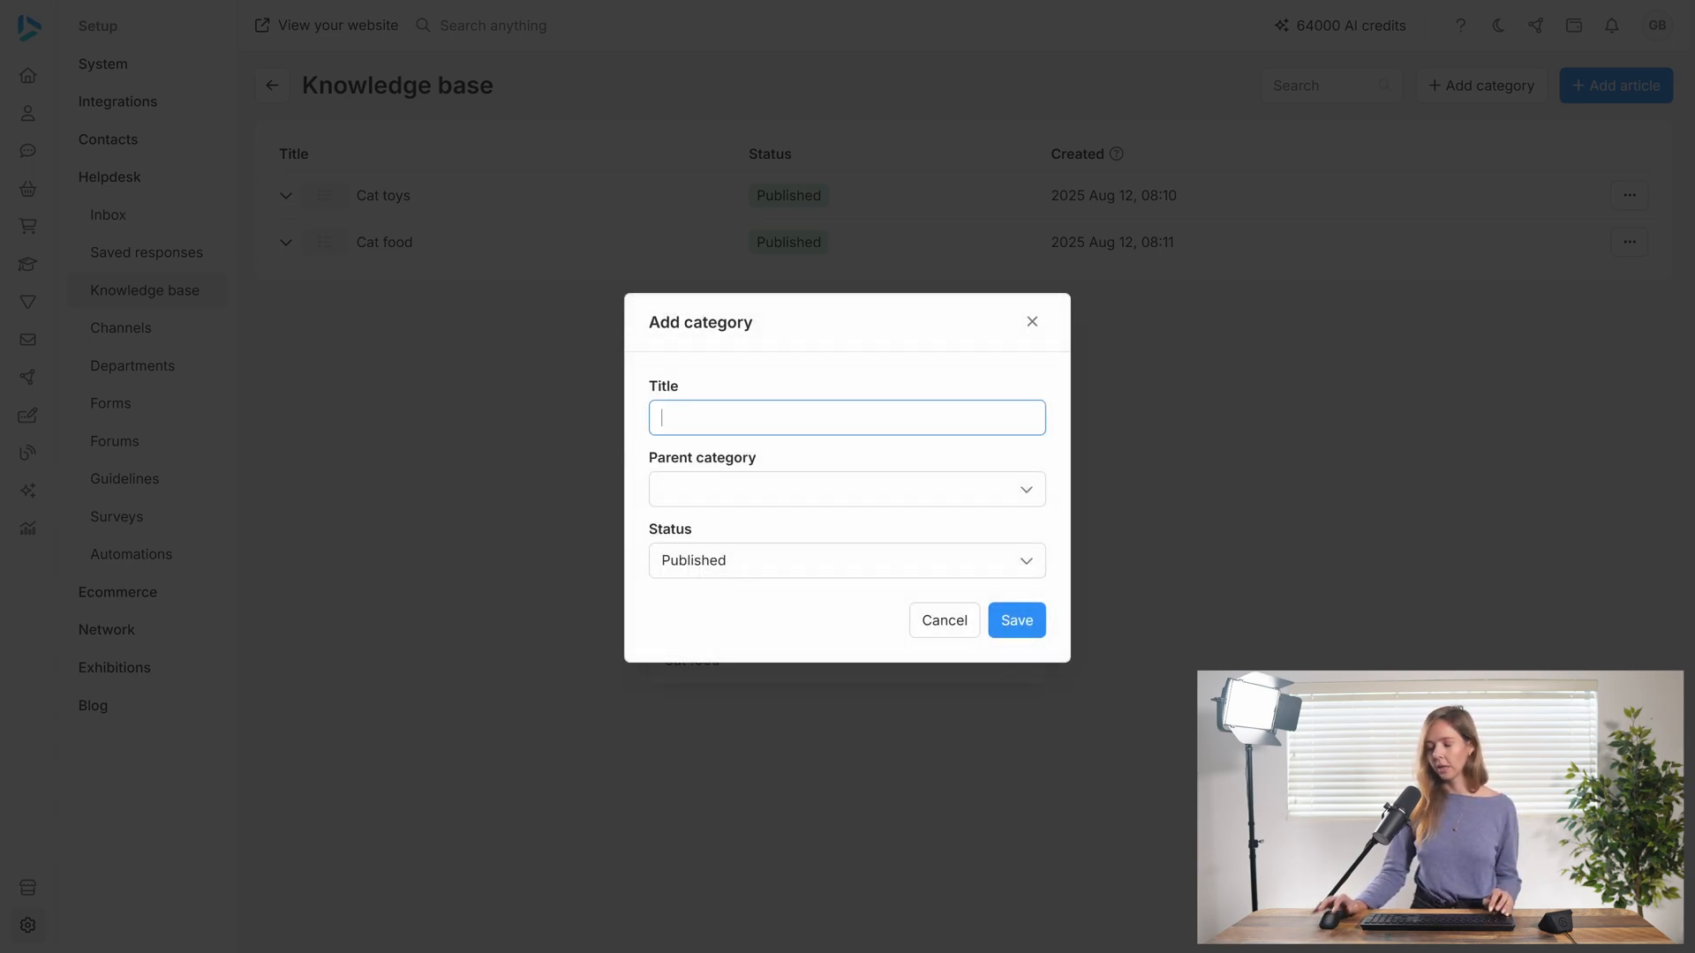
{"action": "type", "text": "Cat care"}
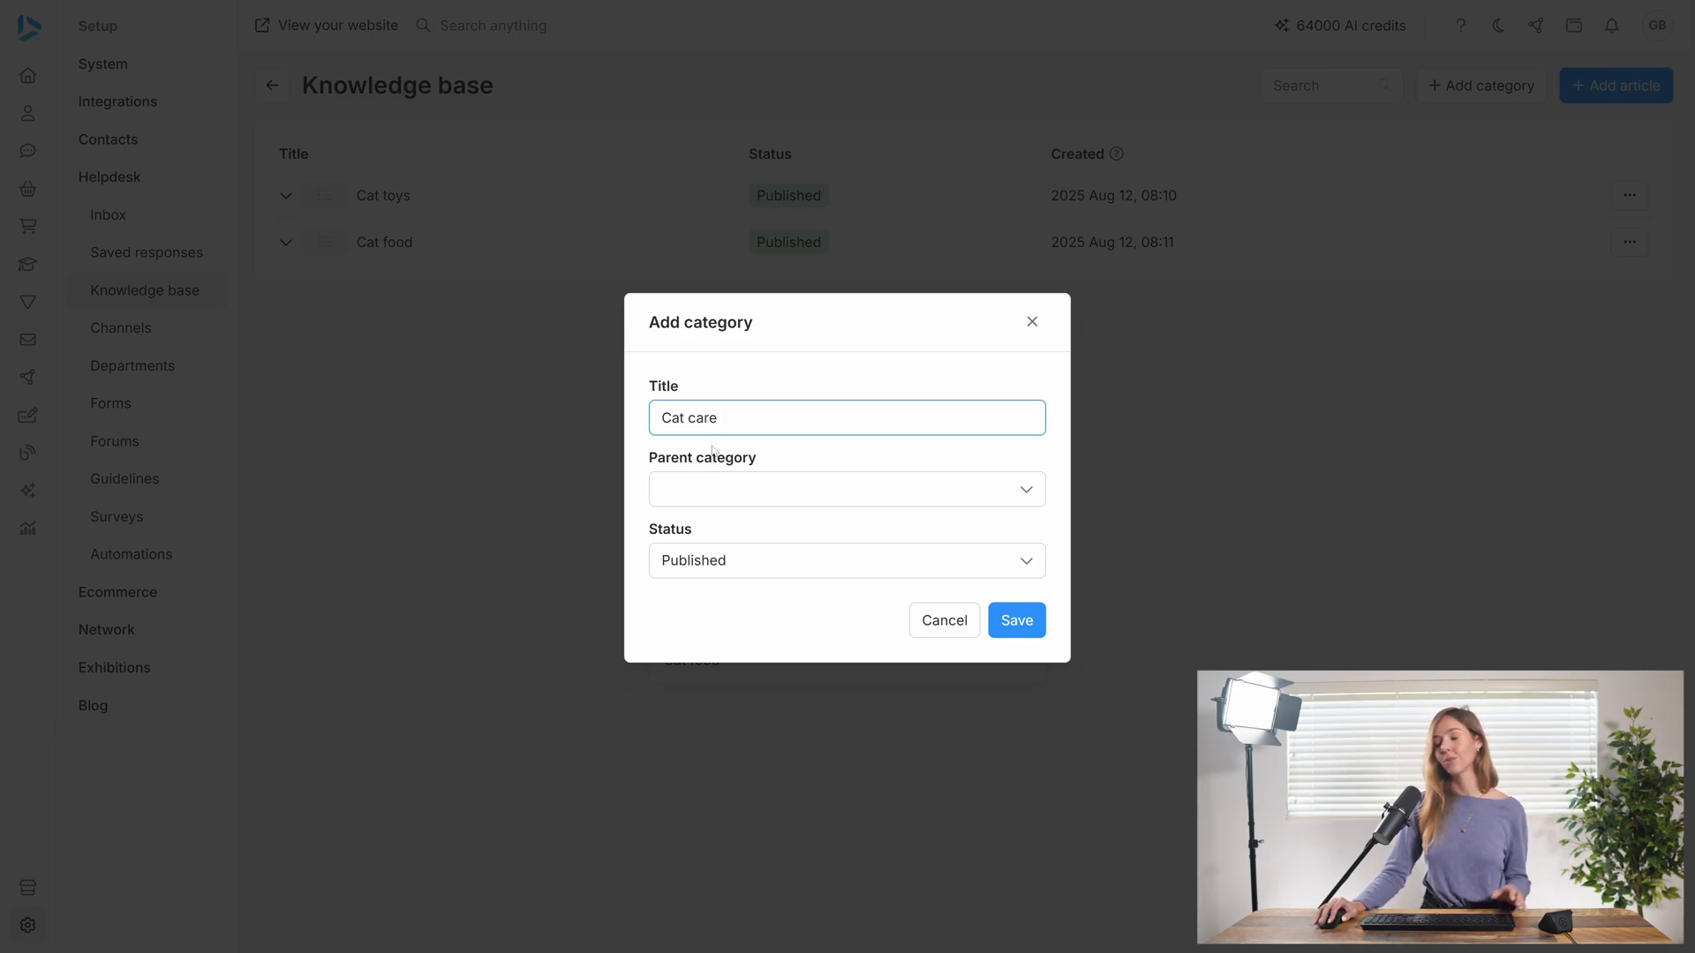
{"action": "left_click", "coordinate": [779, 492]}
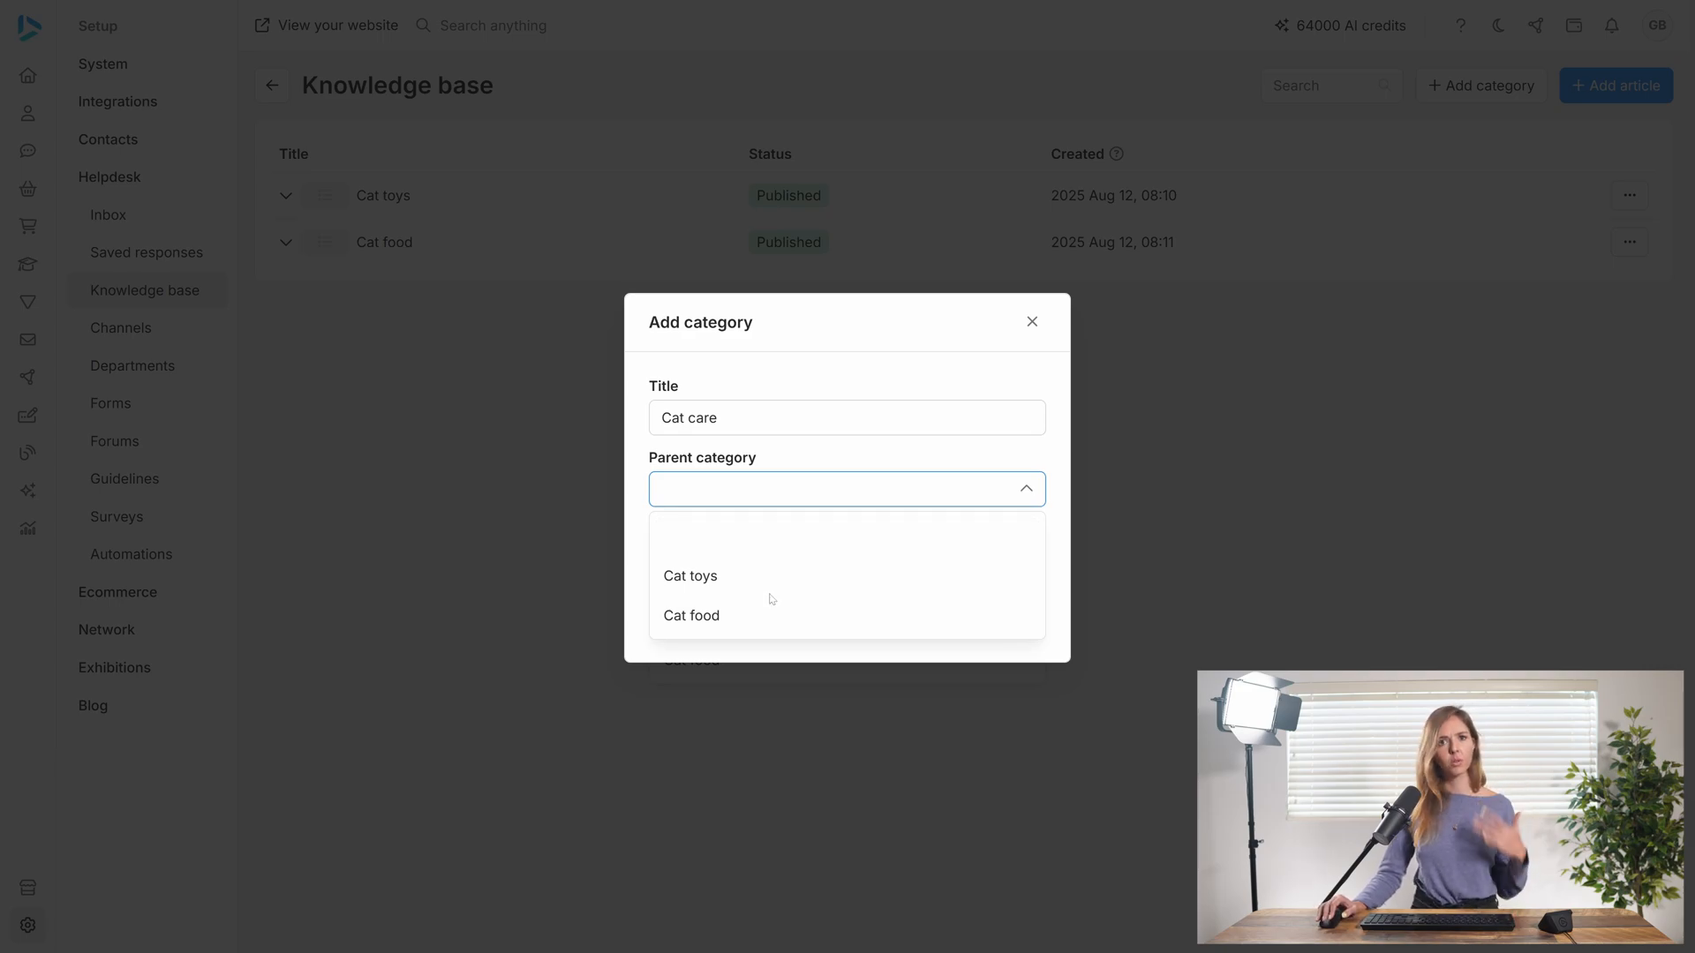
{"action": "left_click", "coordinate": [840, 500]}
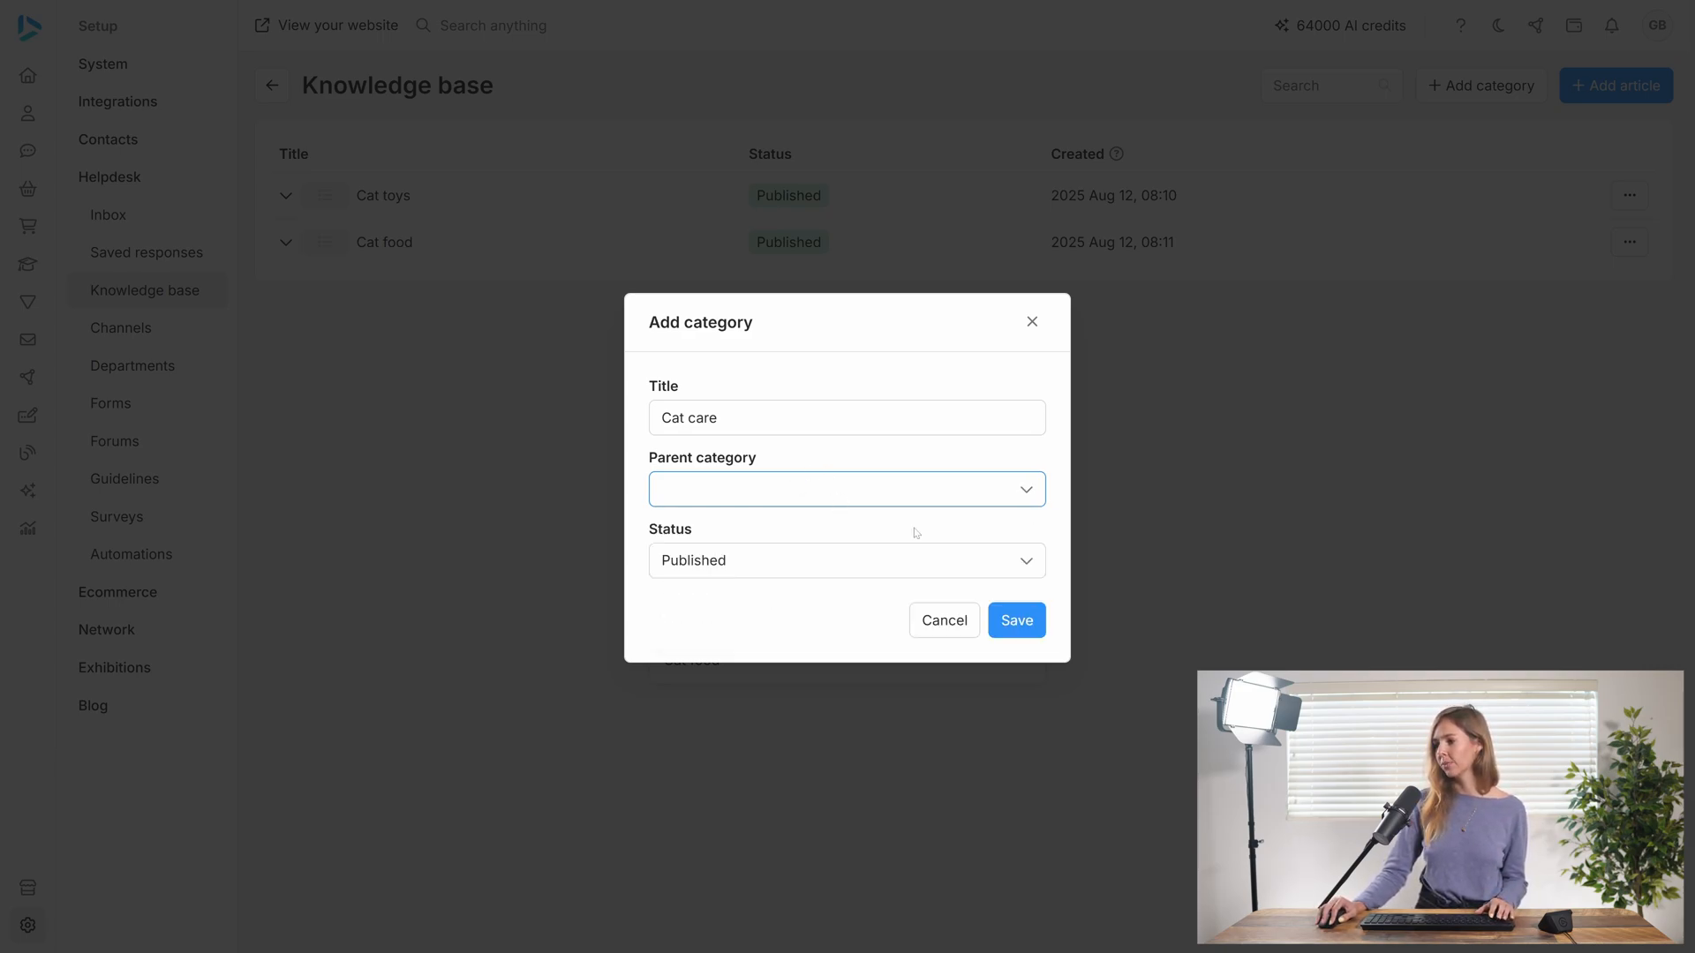
{"action": "left_click", "coordinate": [1017, 621]}
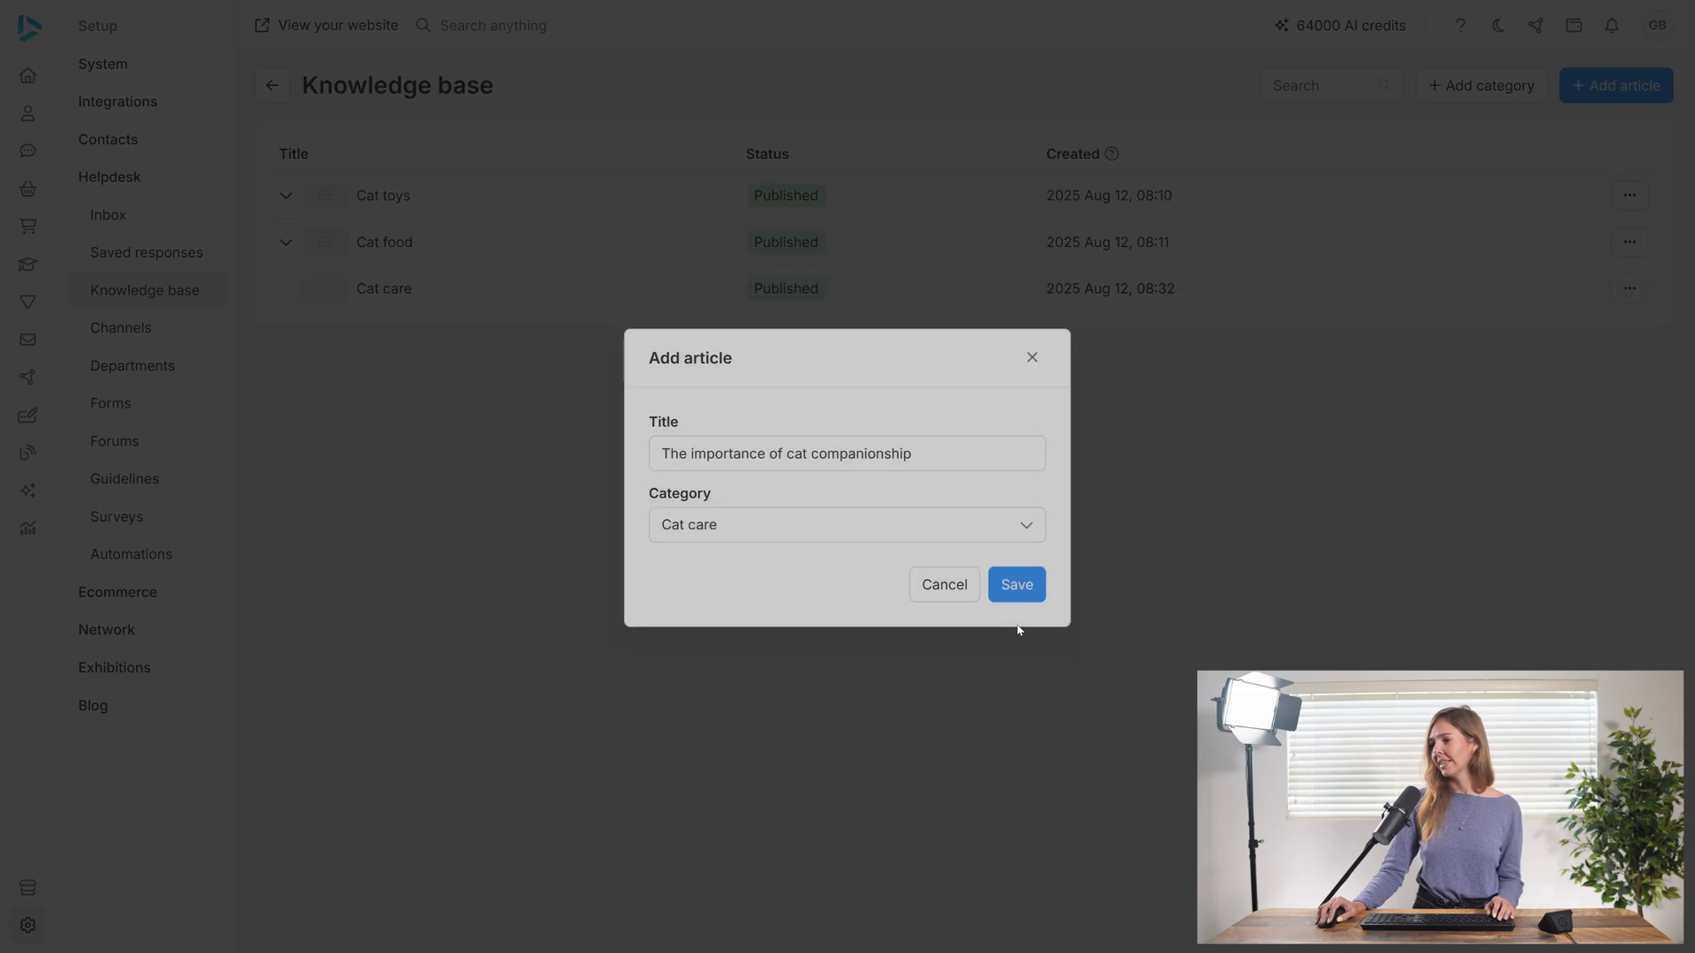
{"action": "left_click", "coordinate": [1014, 590]}
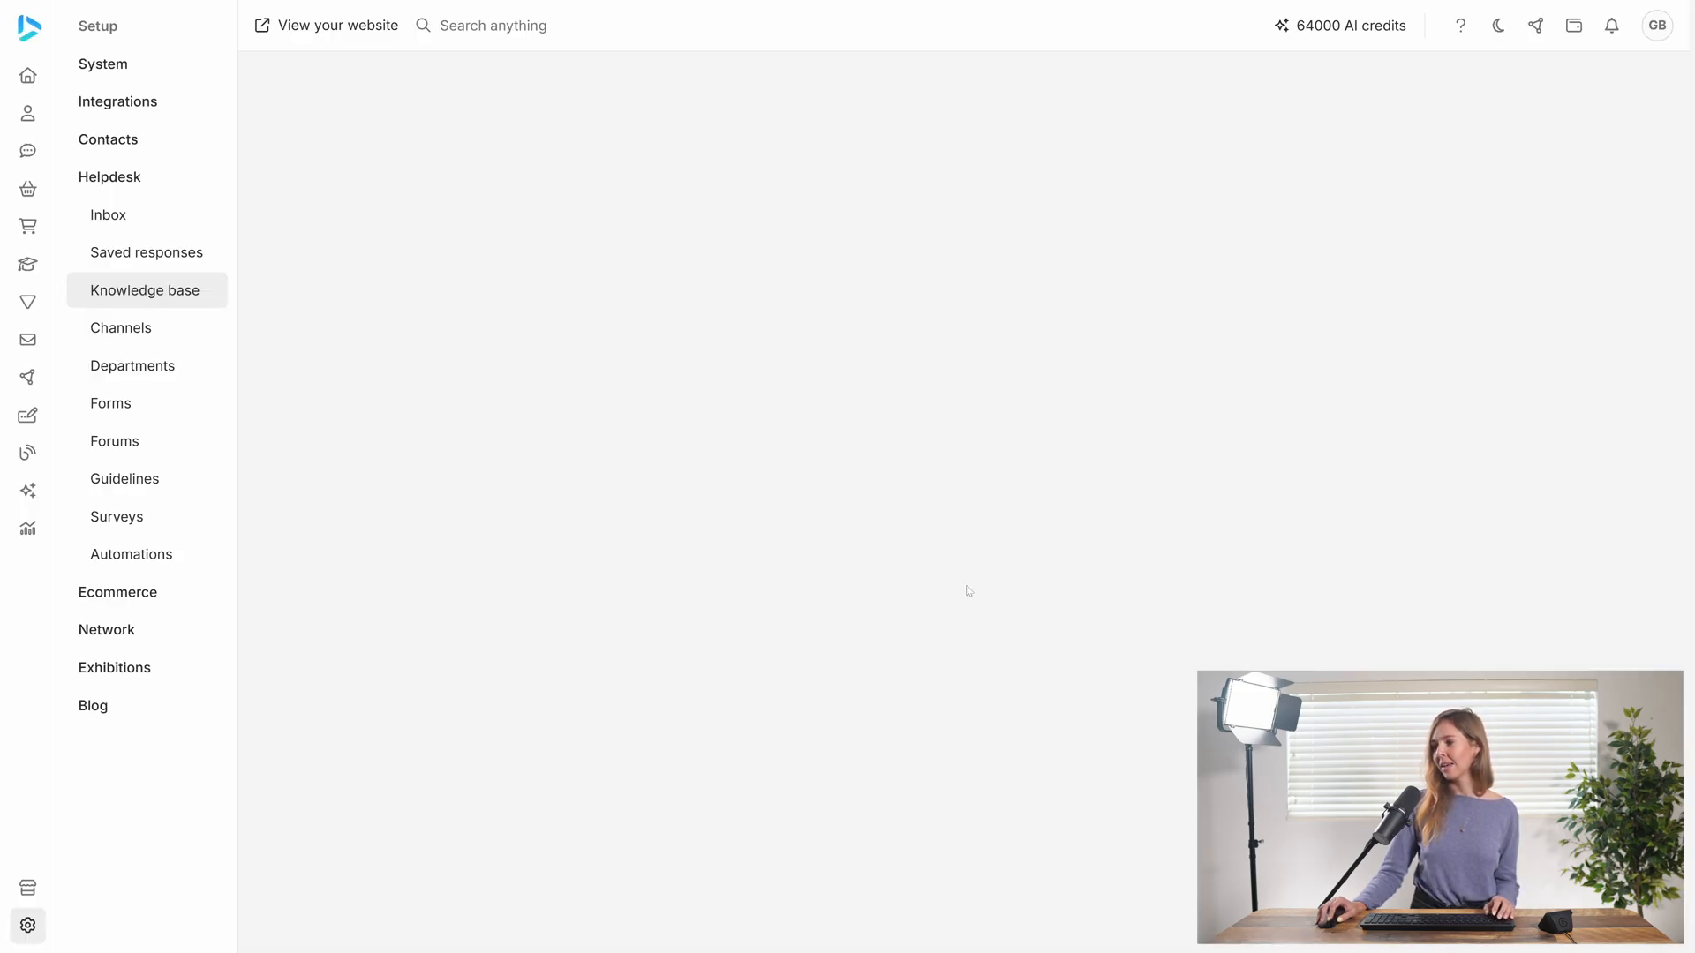
Paste the prepared cat companionship text into the article body and save the article with the status Published
{"action": "left_click", "coordinate": [507, 158]}
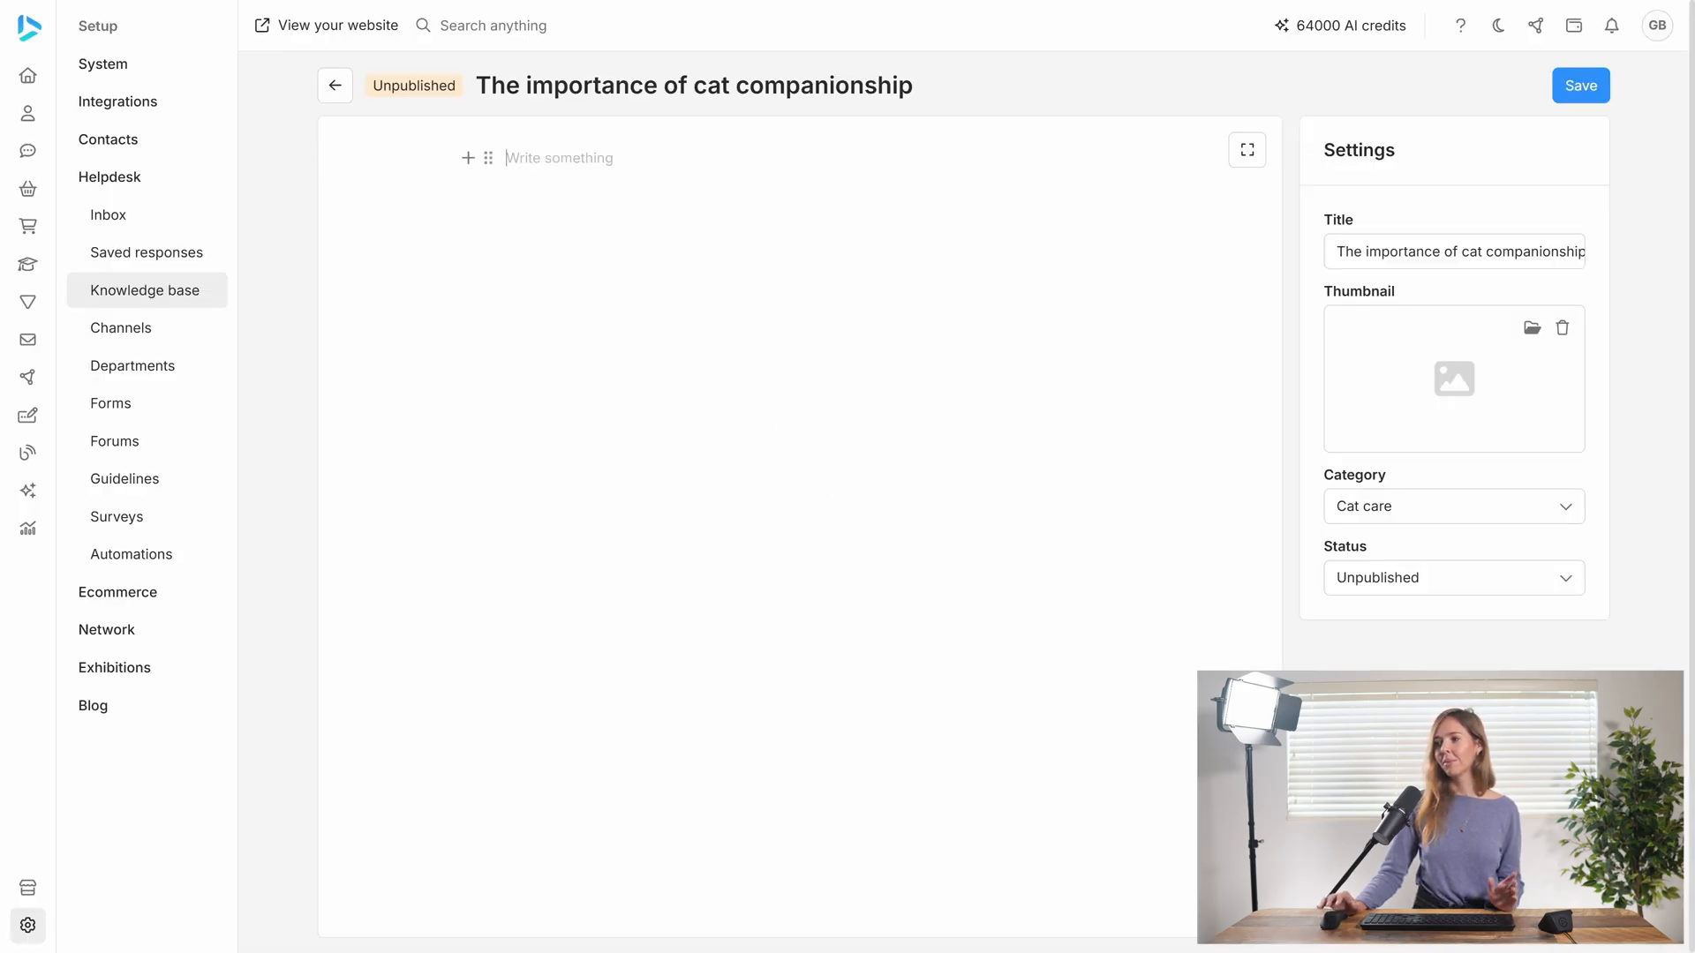
{"action": "key", "text": "ctrl+v"}
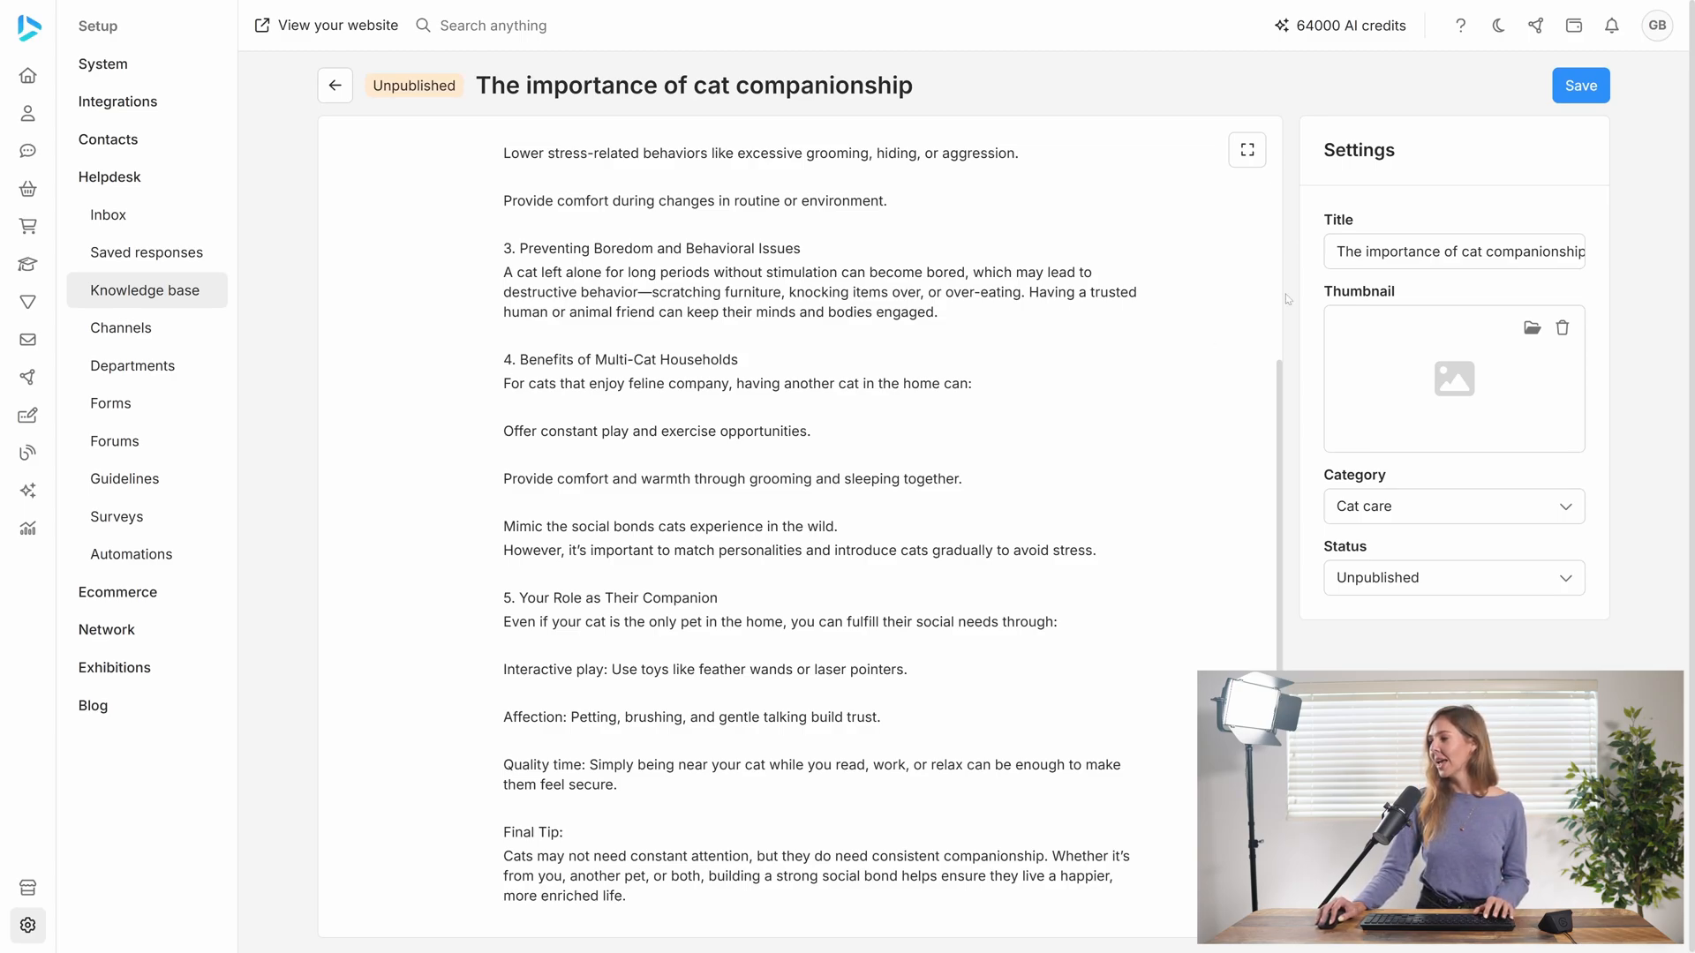
{"action": "left_click", "coordinate": [1447, 579]}
{"action": "left_click", "coordinate": [1455, 621]}
{"action": "left_click", "coordinate": [1564, 99]}
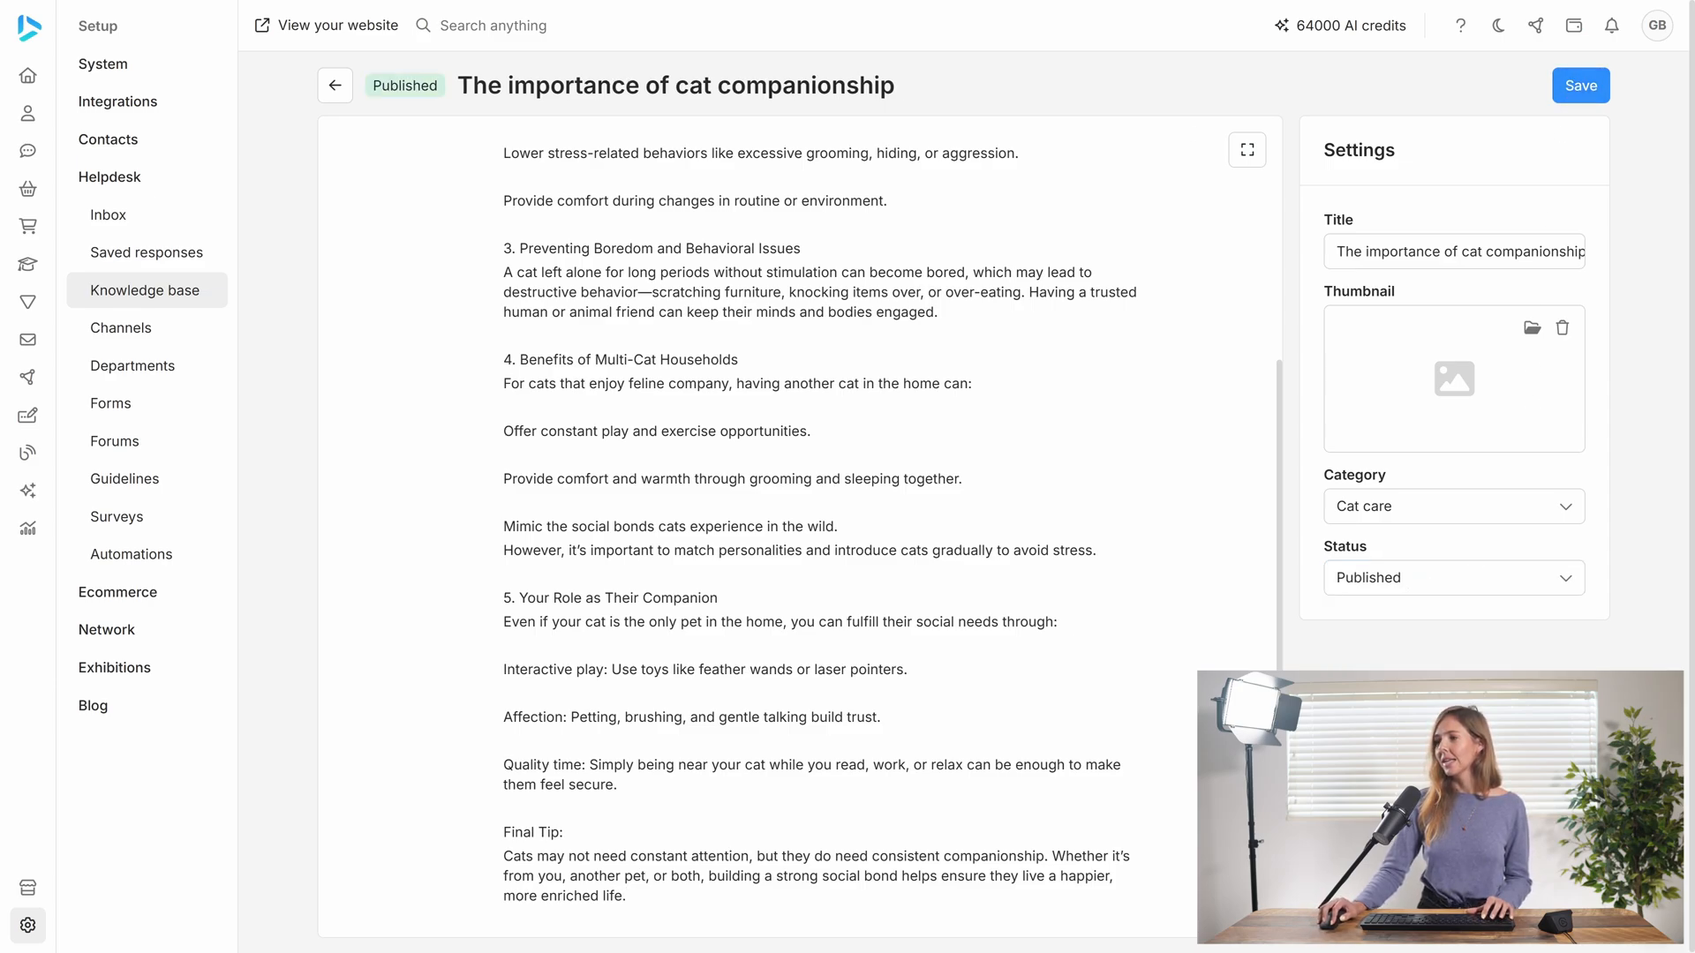
Leave the finished article and open the Spark agent's settings from the list of AI agents
{"action": "left_click", "coordinate": [340, 90]}
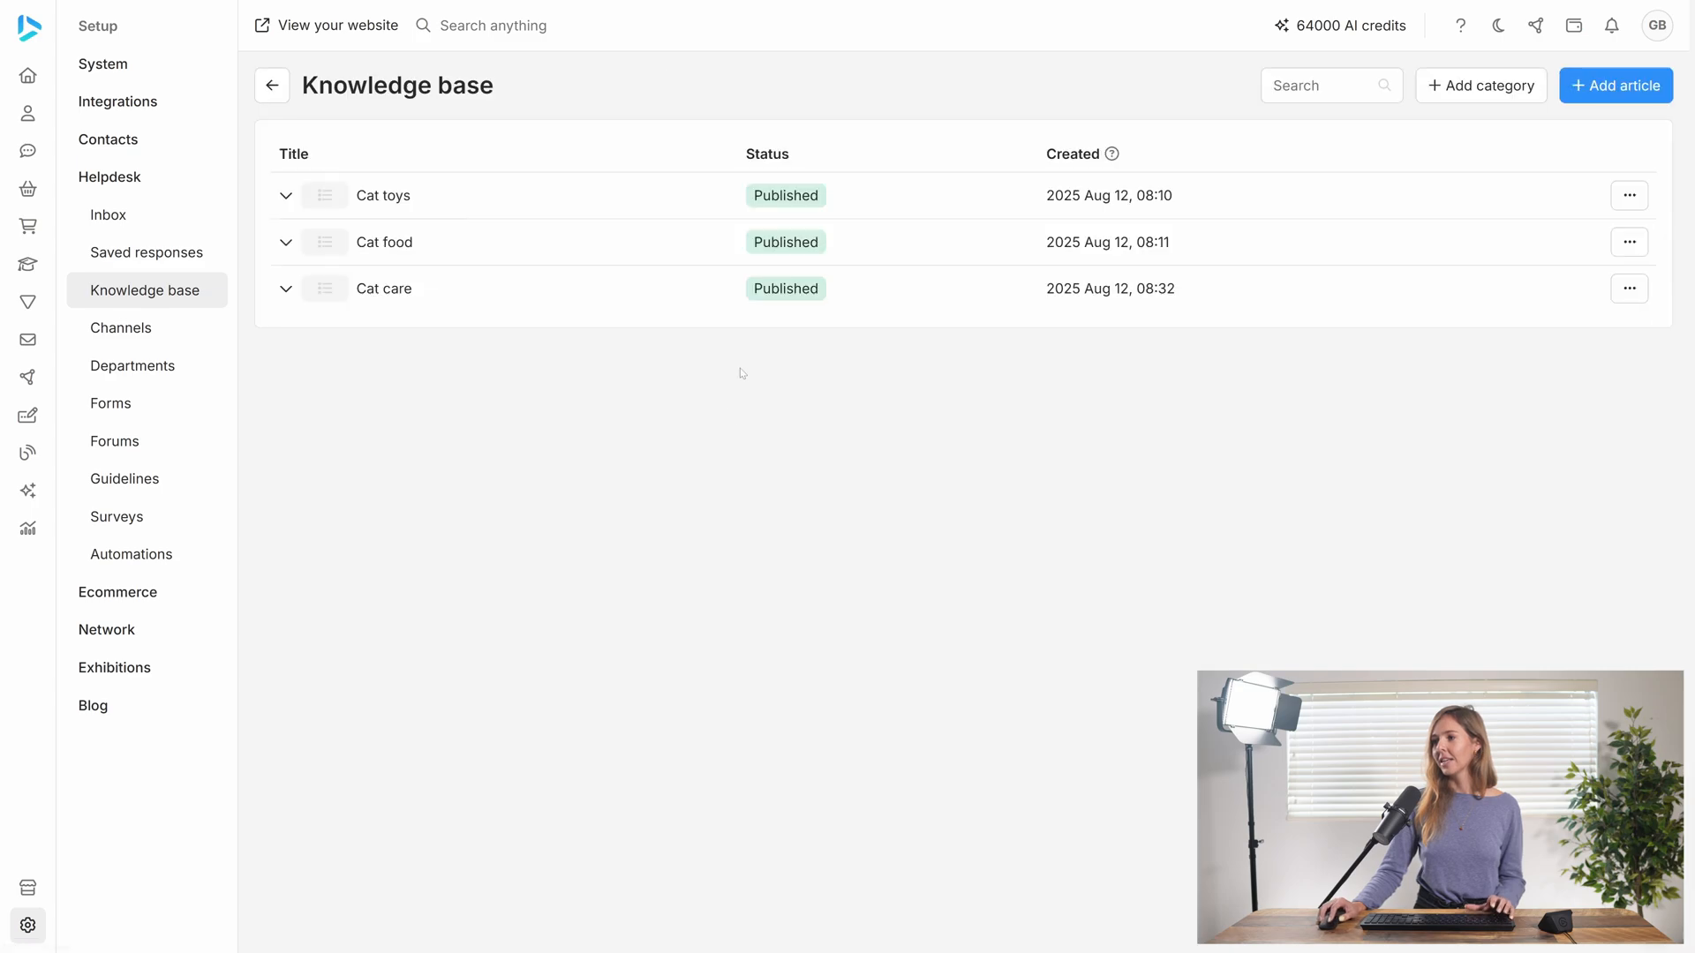
{"action": "mouse_move", "coordinate": [33, 496]}
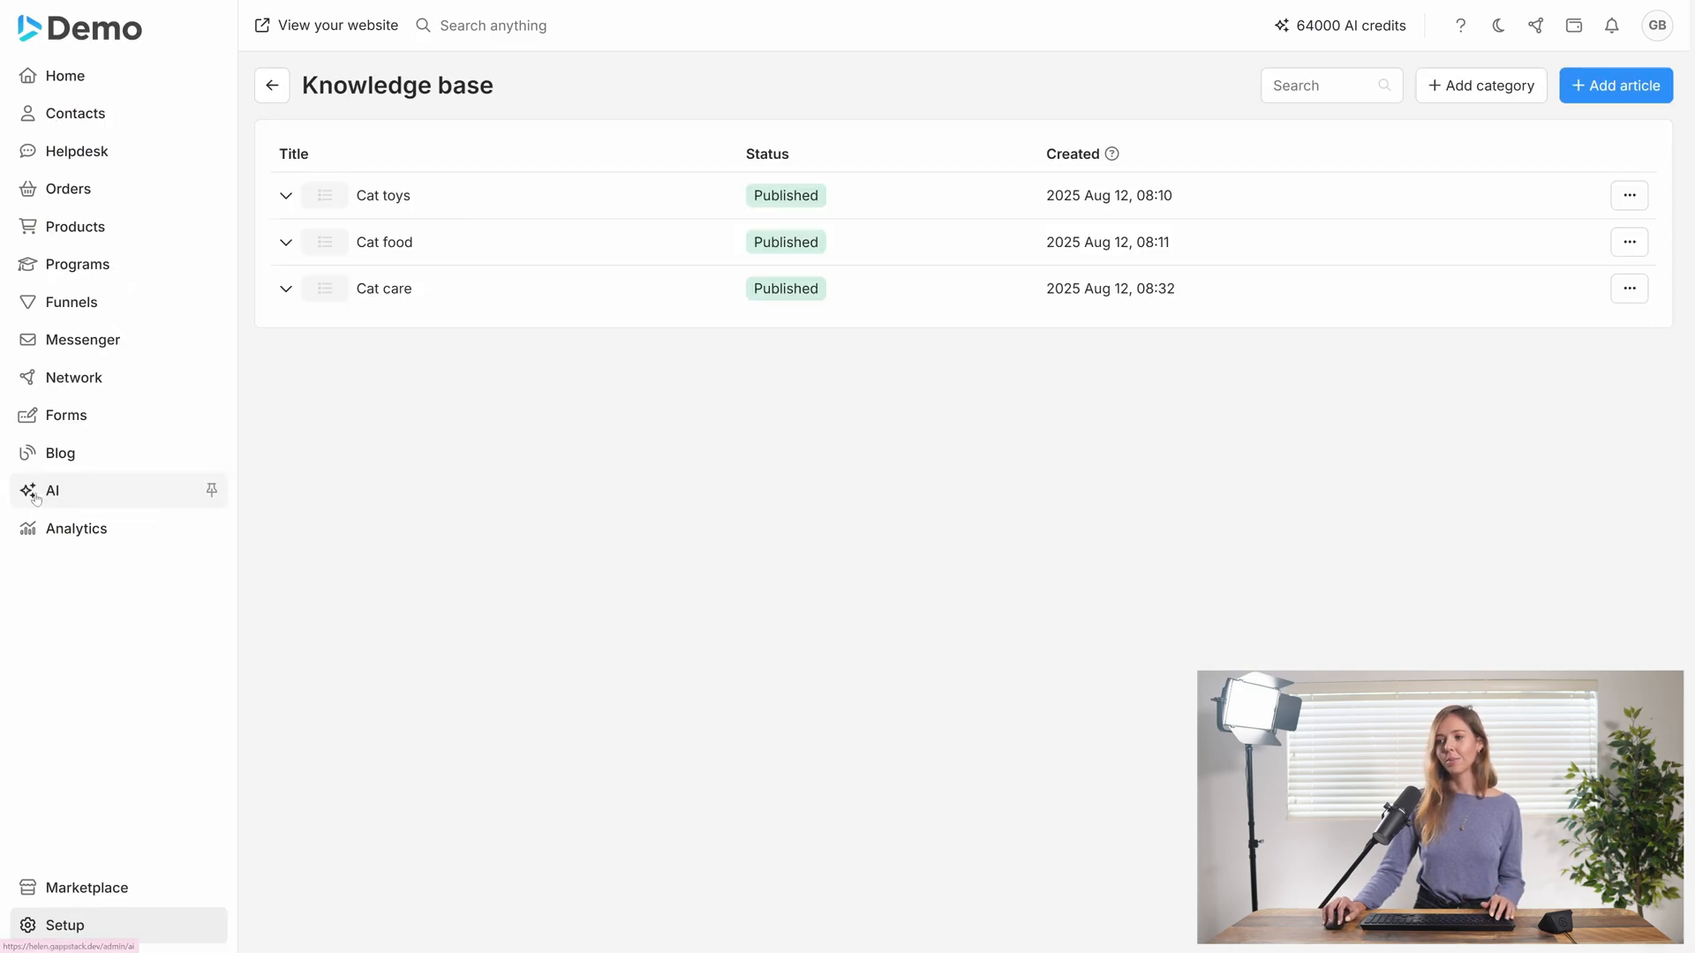
{"action": "left_click", "coordinate": [35, 494]}
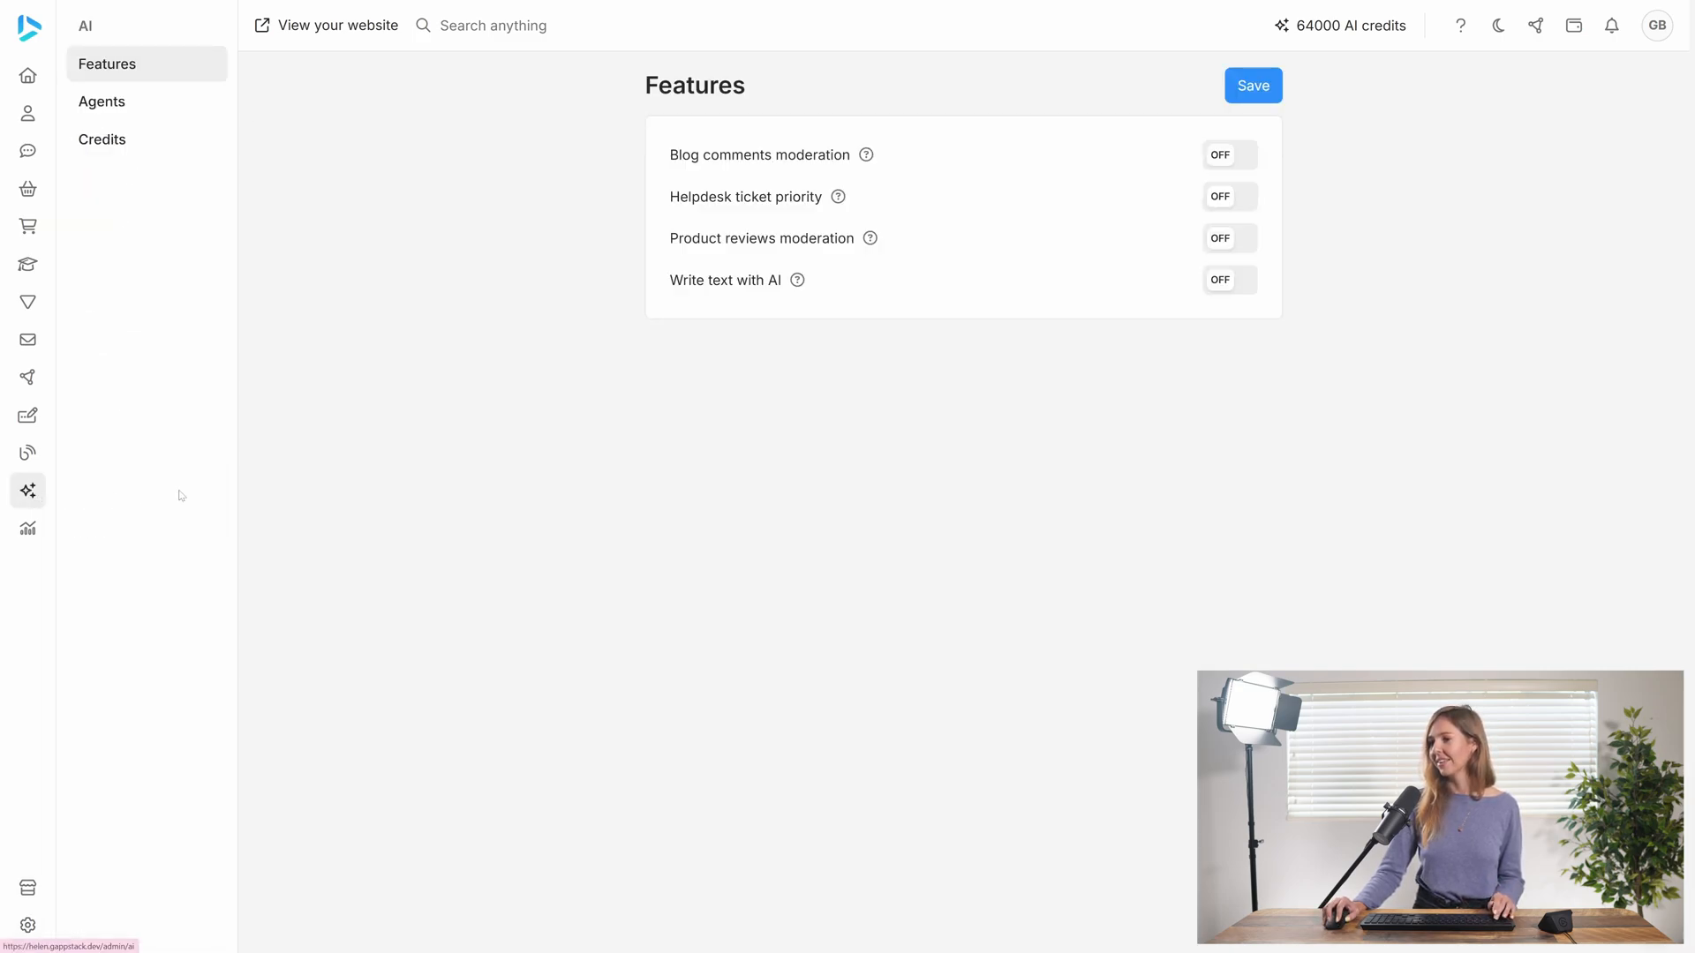
{"action": "left_click", "coordinate": [140, 102]}
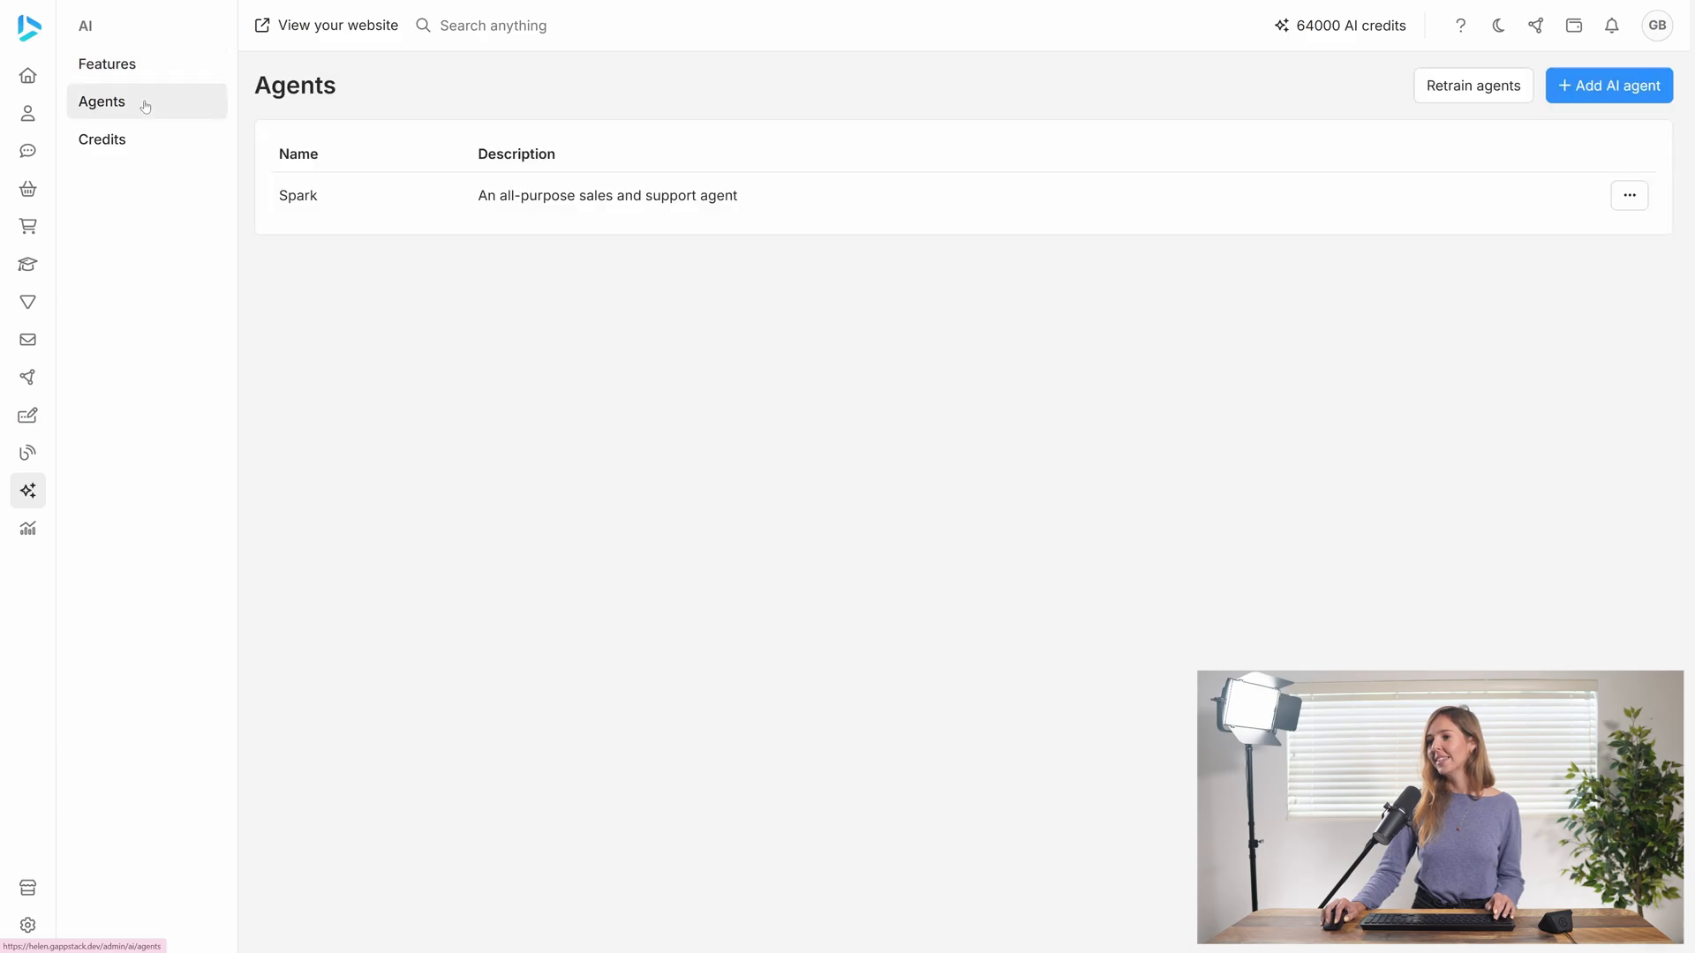
{"action": "left_click", "coordinate": [533, 197]}
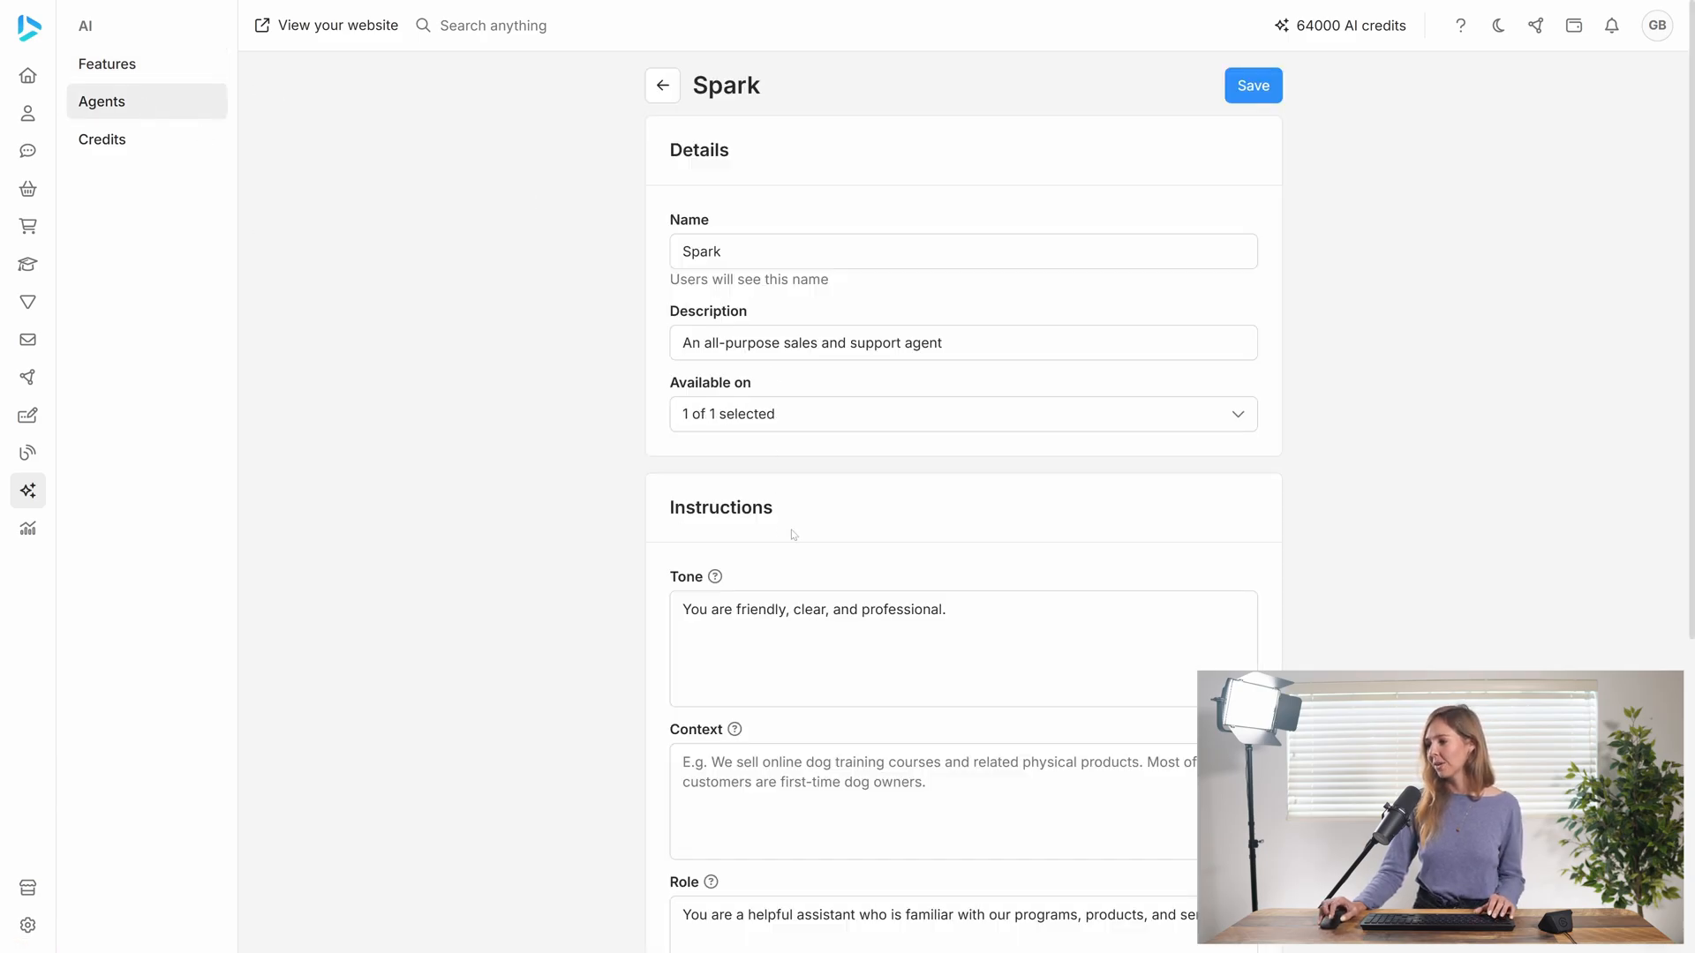
Add the Cat care category to Spark's knowledge base sources, save the agent and return to the agents list
{"action": "scroll", "coordinate": [814, 558], "scroll_direction": "down", "scroll_amount": 5}
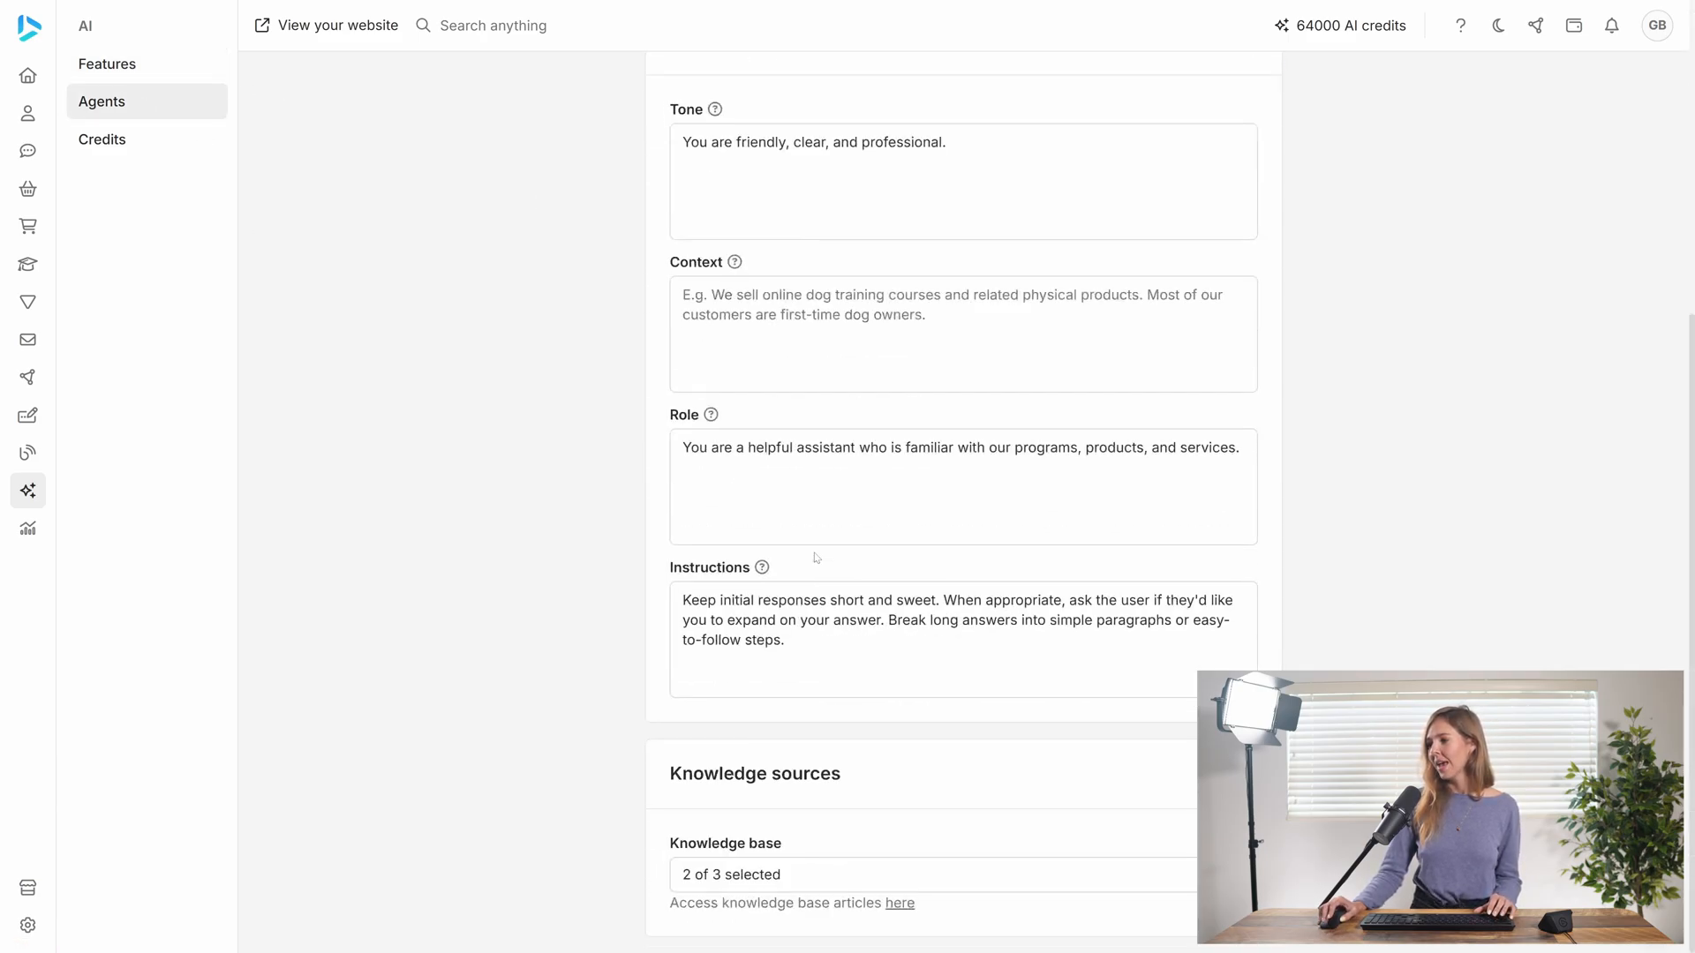
{"action": "left_click", "coordinate": [784, 892]}
{"action": "left_click", "coordinate": [785, 788]}
{"action": "left_click", "coordinate": [978, 878]}
{"action": "scroll", "coordinate": [962, 441], "scroll_direction": "up", "scroll_amount": 5}
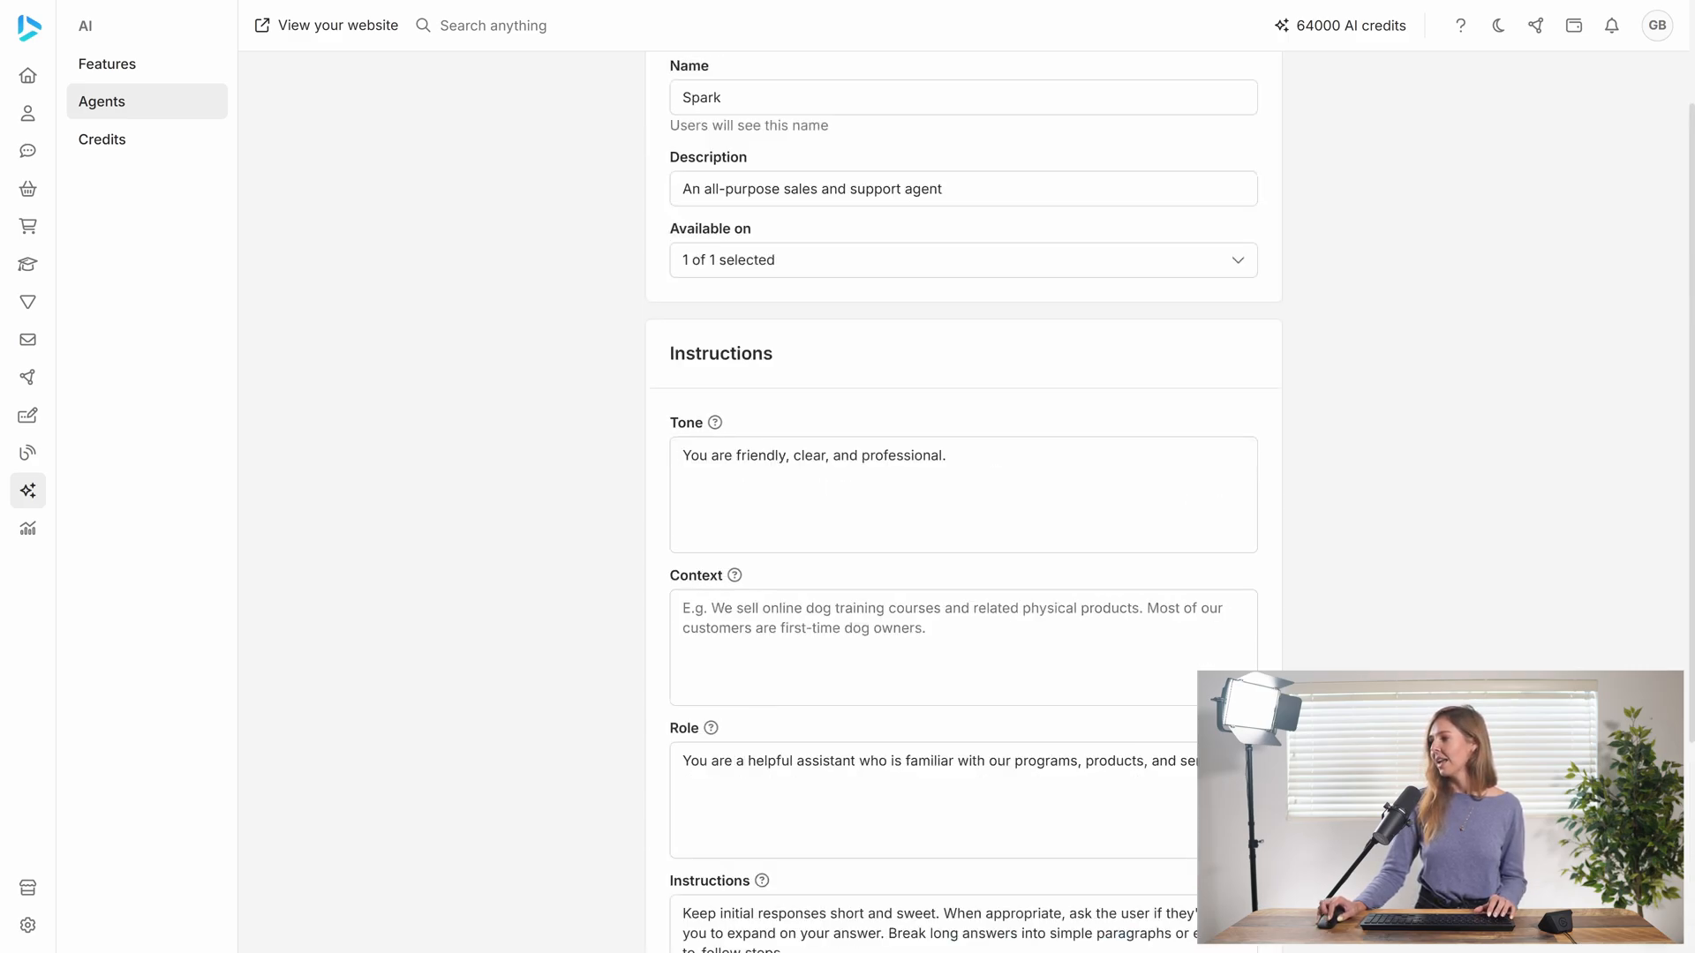
{"action": "left_click", "coordinate": [1265, 89]}
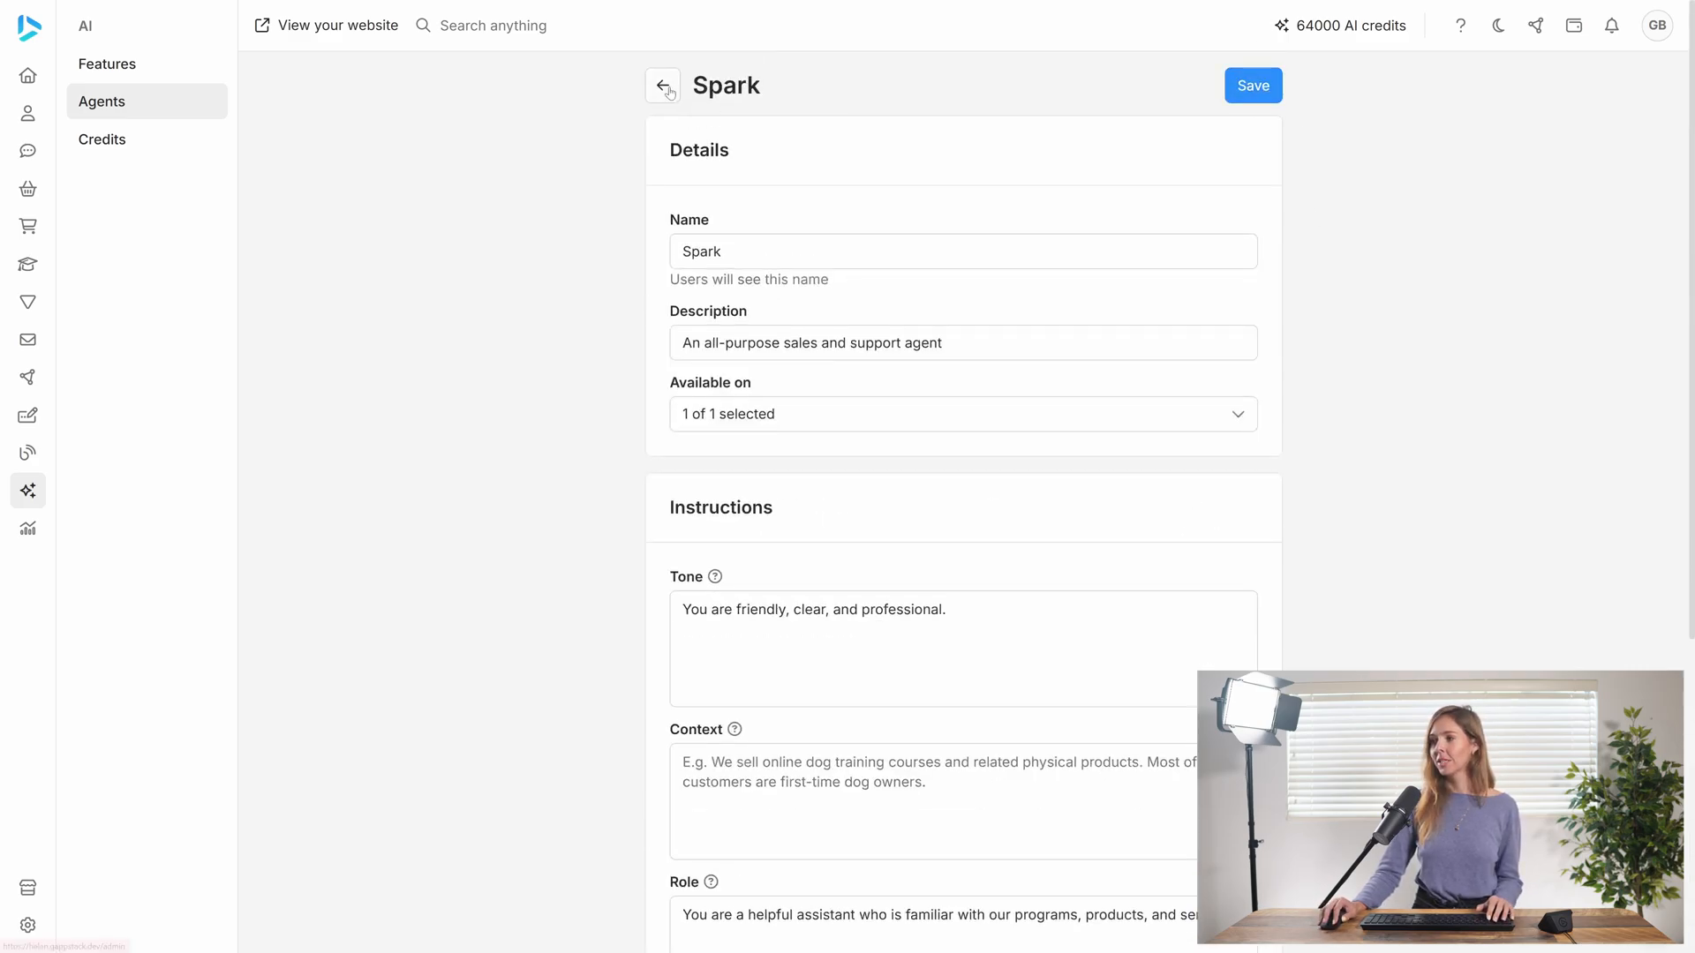
{"action": "left_click", "coordinate": [664, 87]}
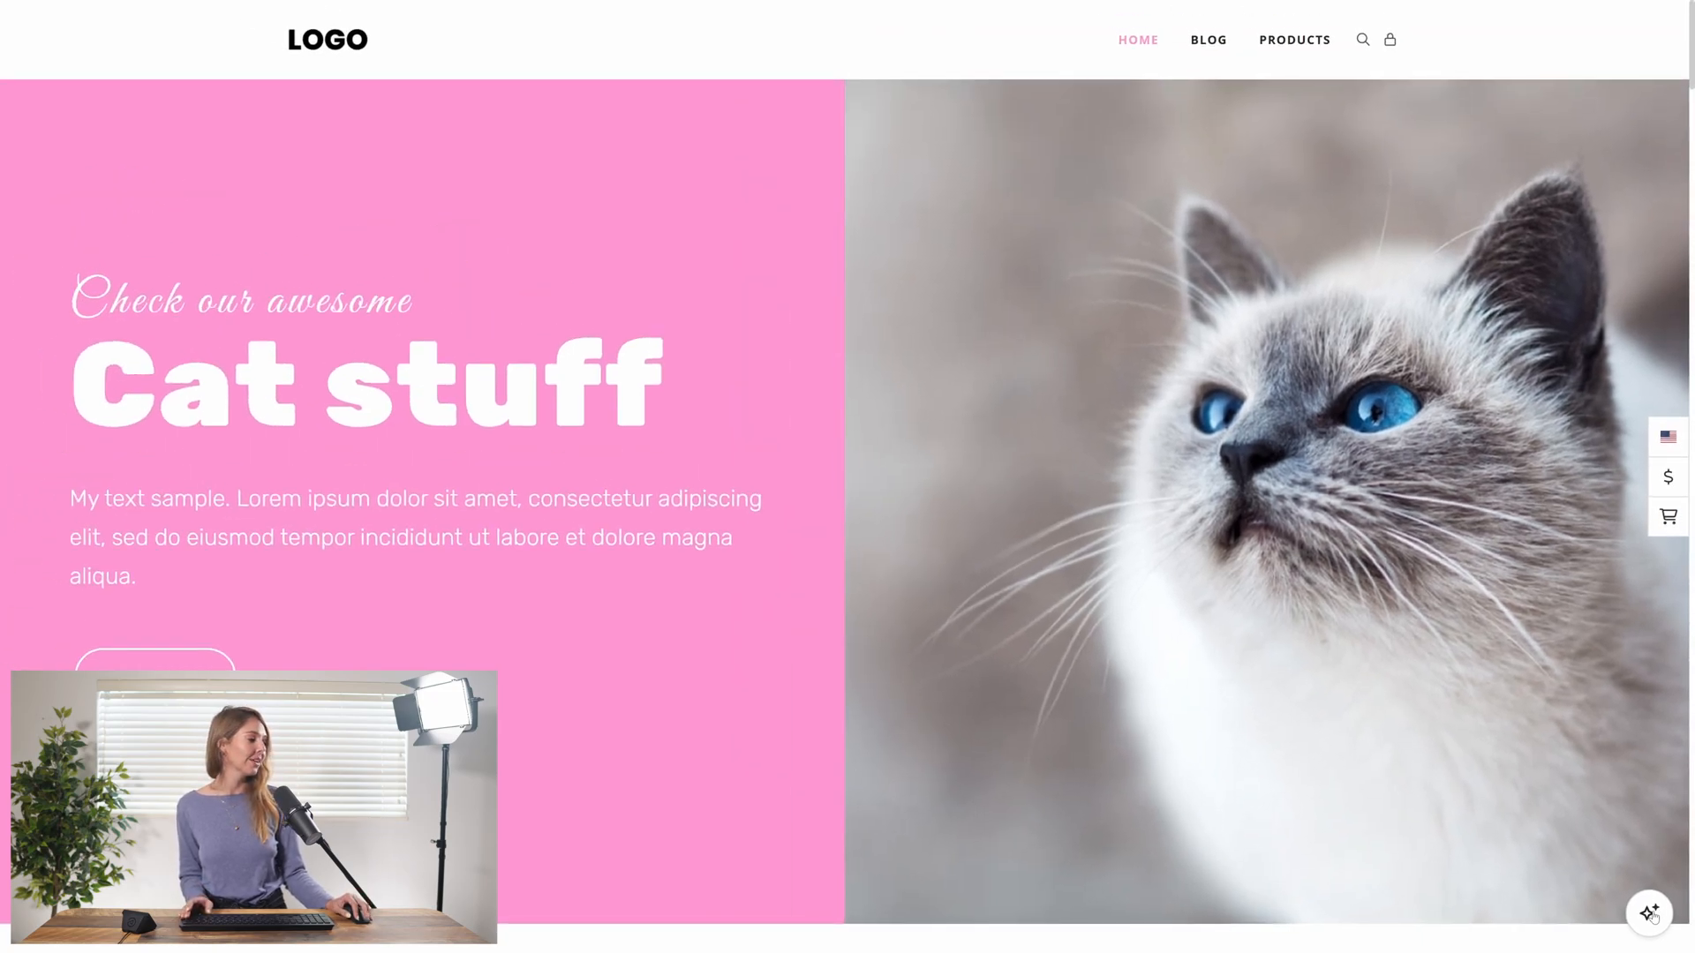
Open the AI chat on the cat website and ask Spark "What cat food should I buy?"
{"action": "left_click", "coordinate": [1649, 913]}
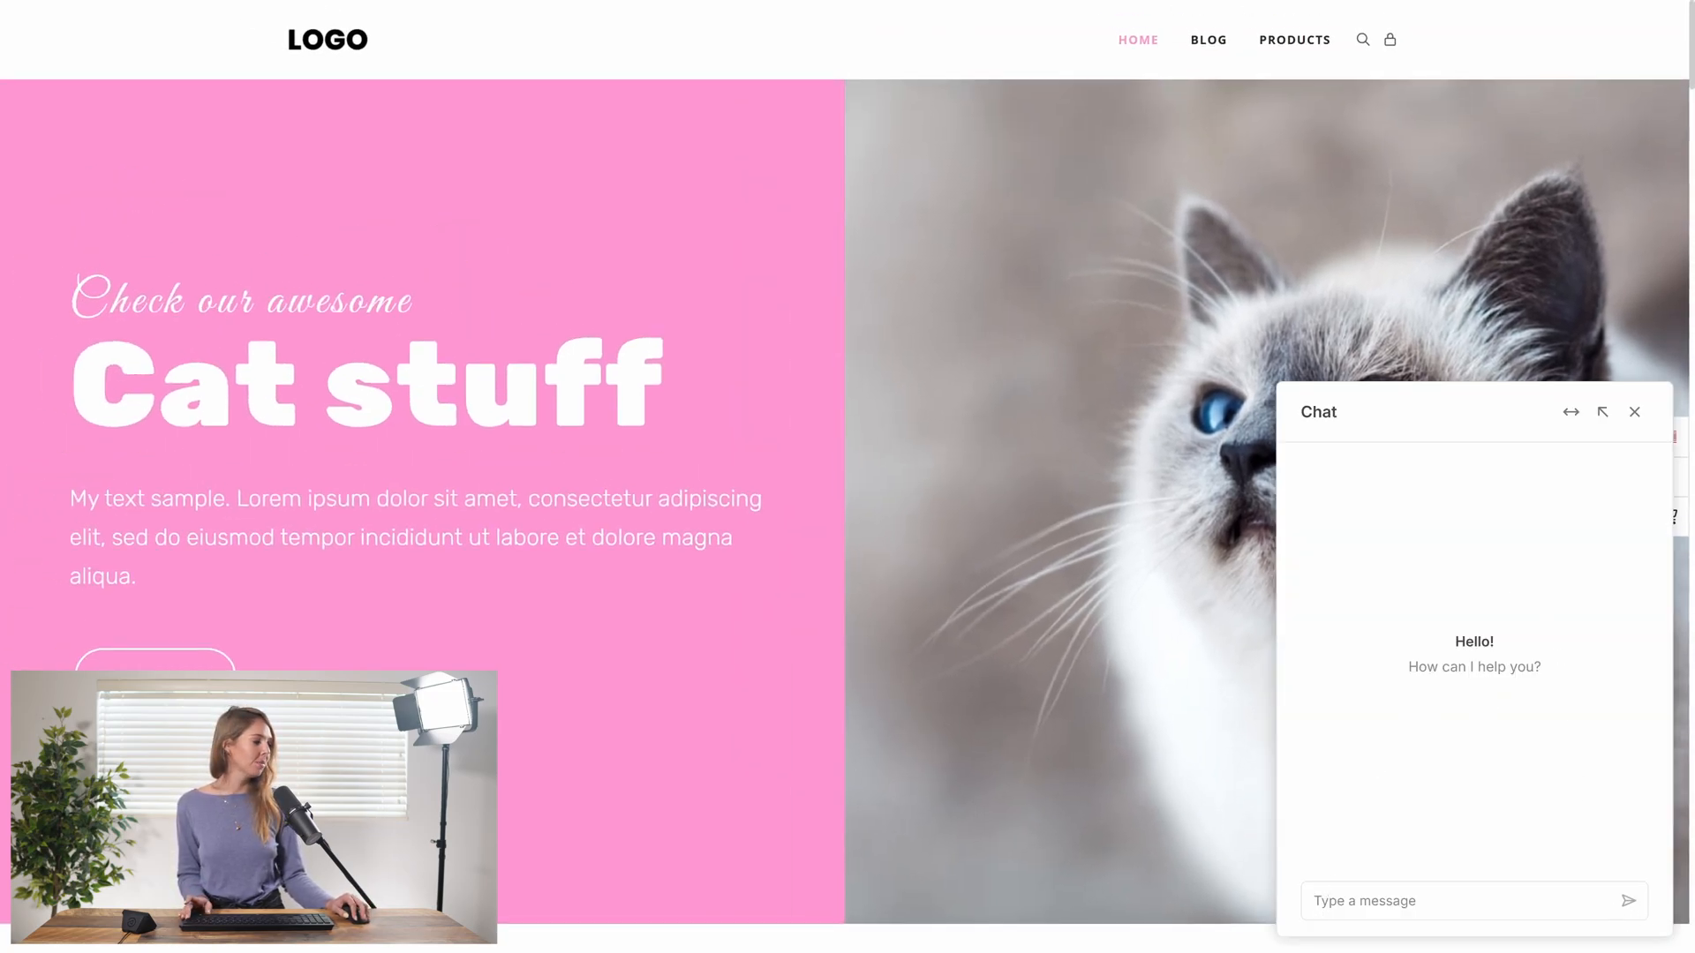
{"action": "type", "text": "W"}
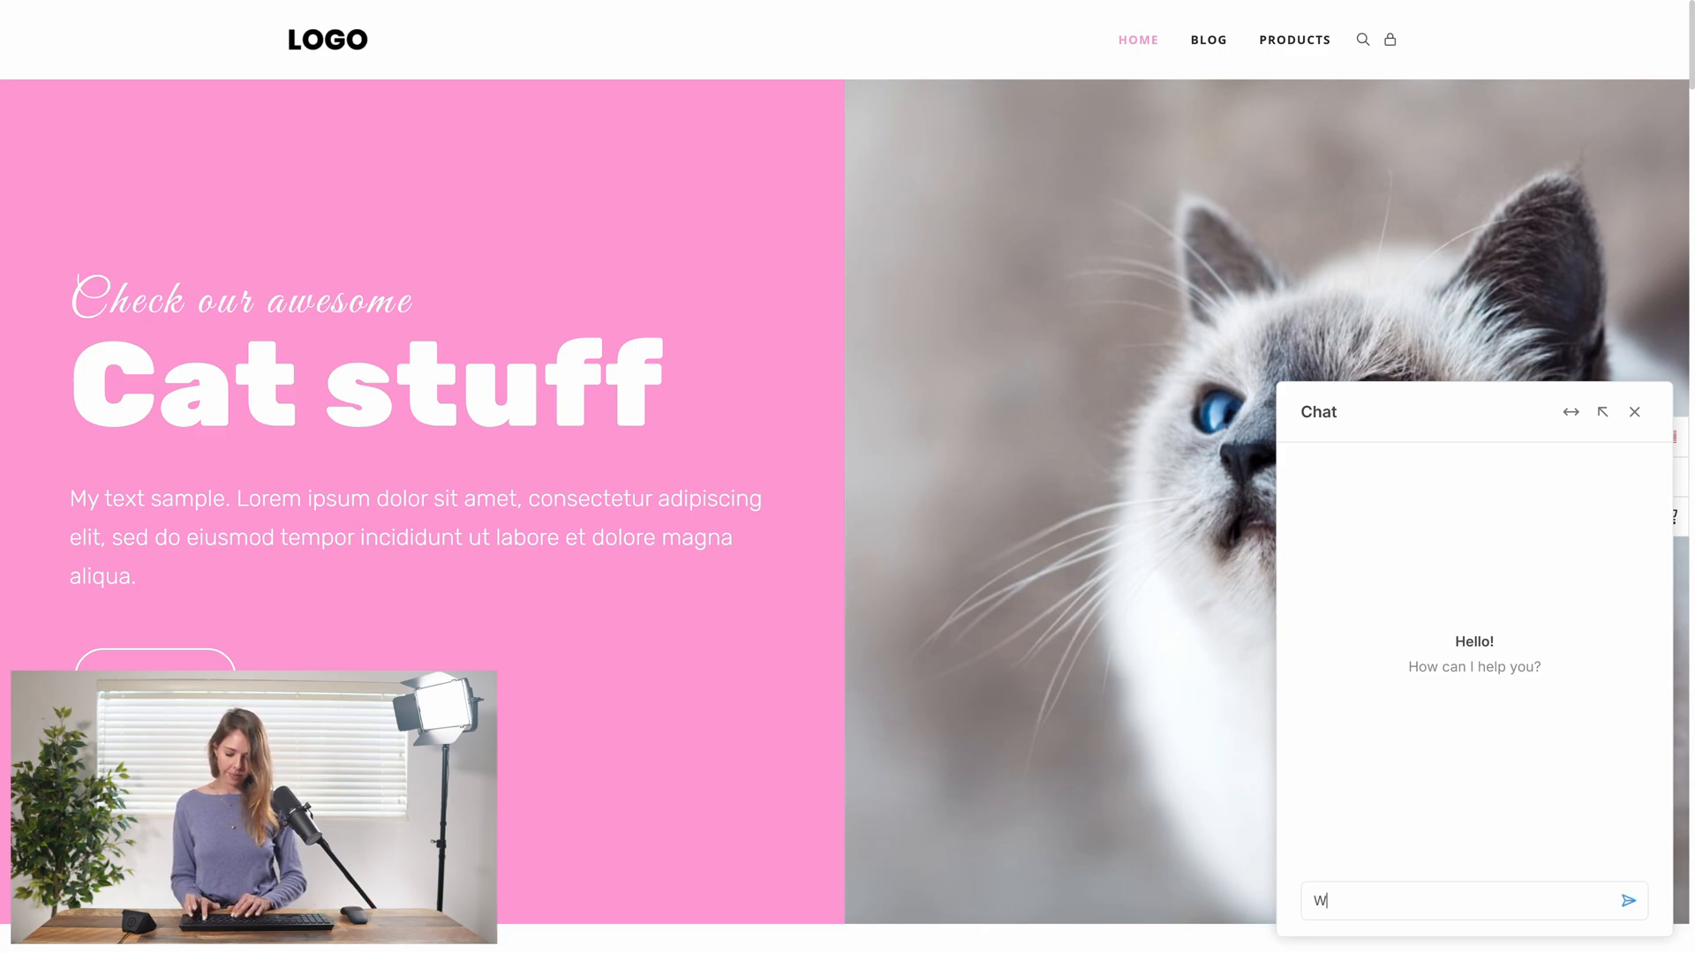
{"action": "type", "text": "hat cat food"}
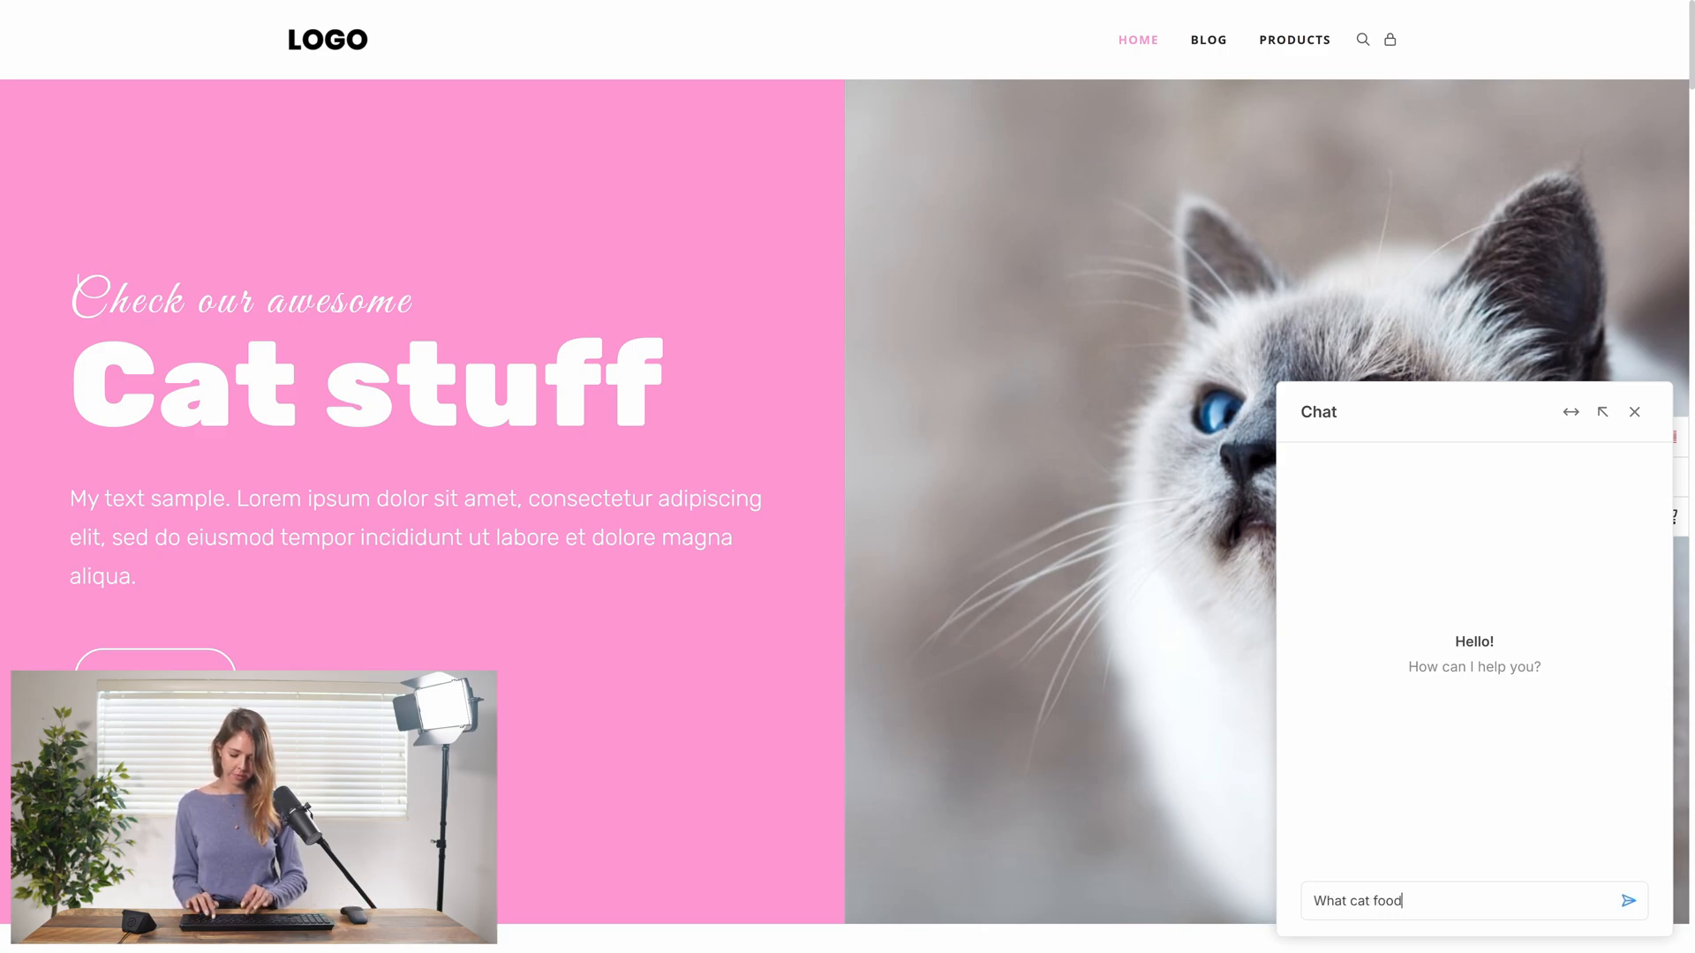
{"action": "type", "text": " should I buy?"}
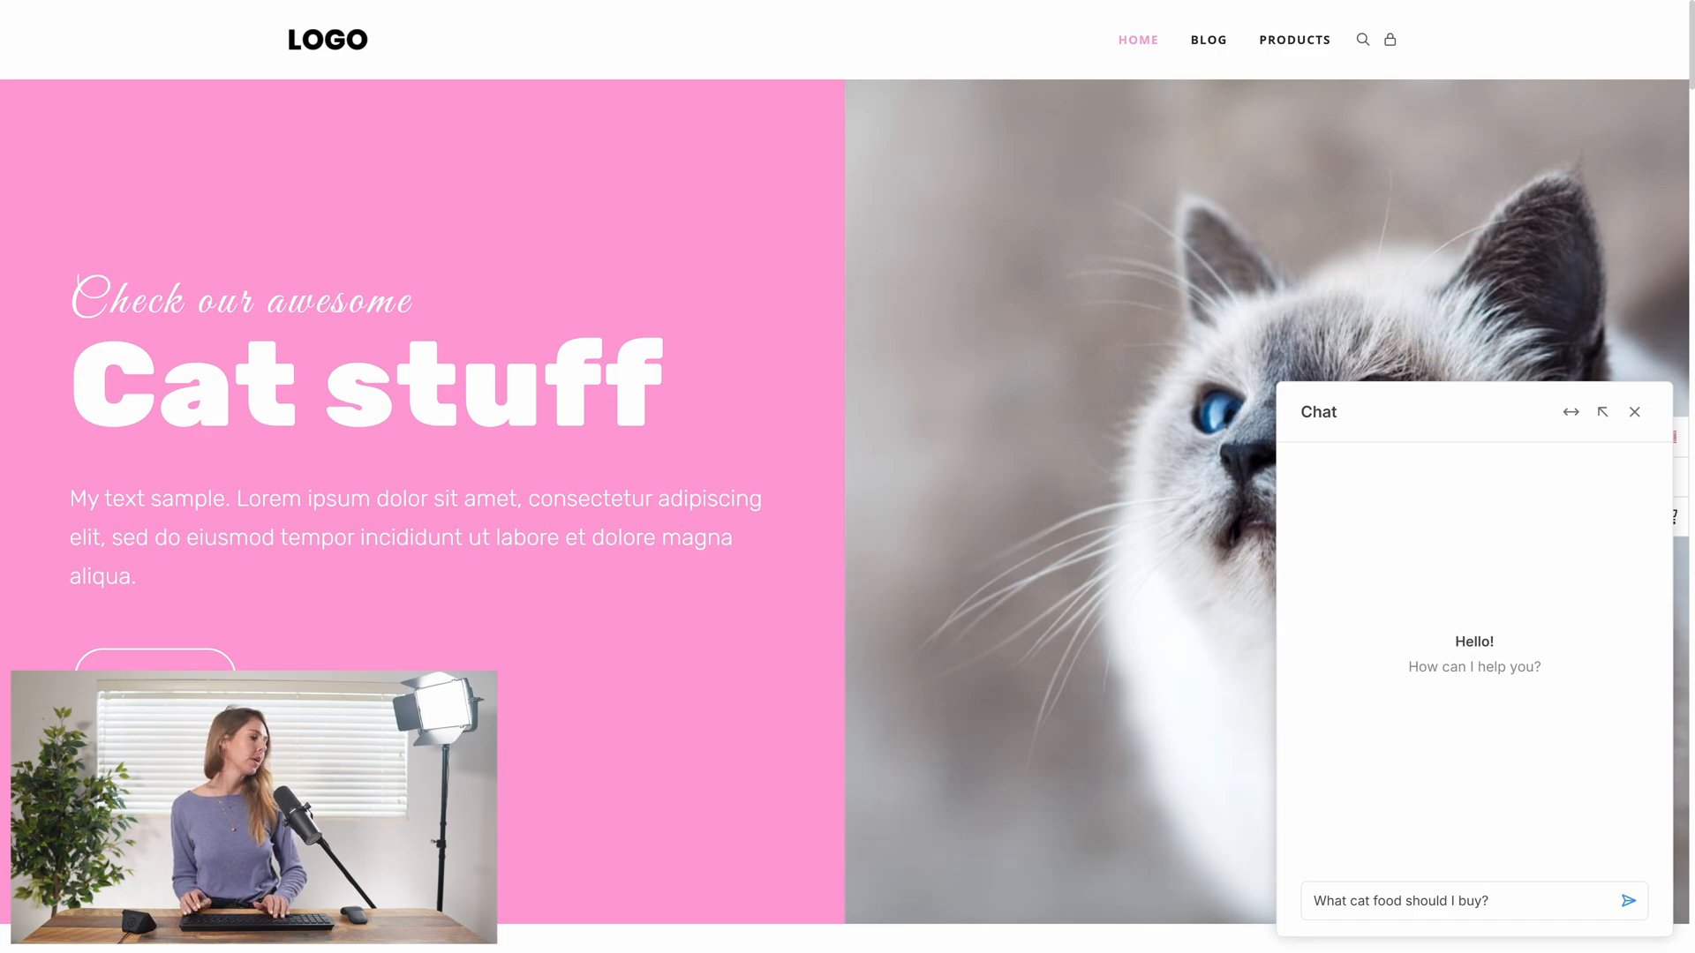
{"action": "key", "text": "Return"}
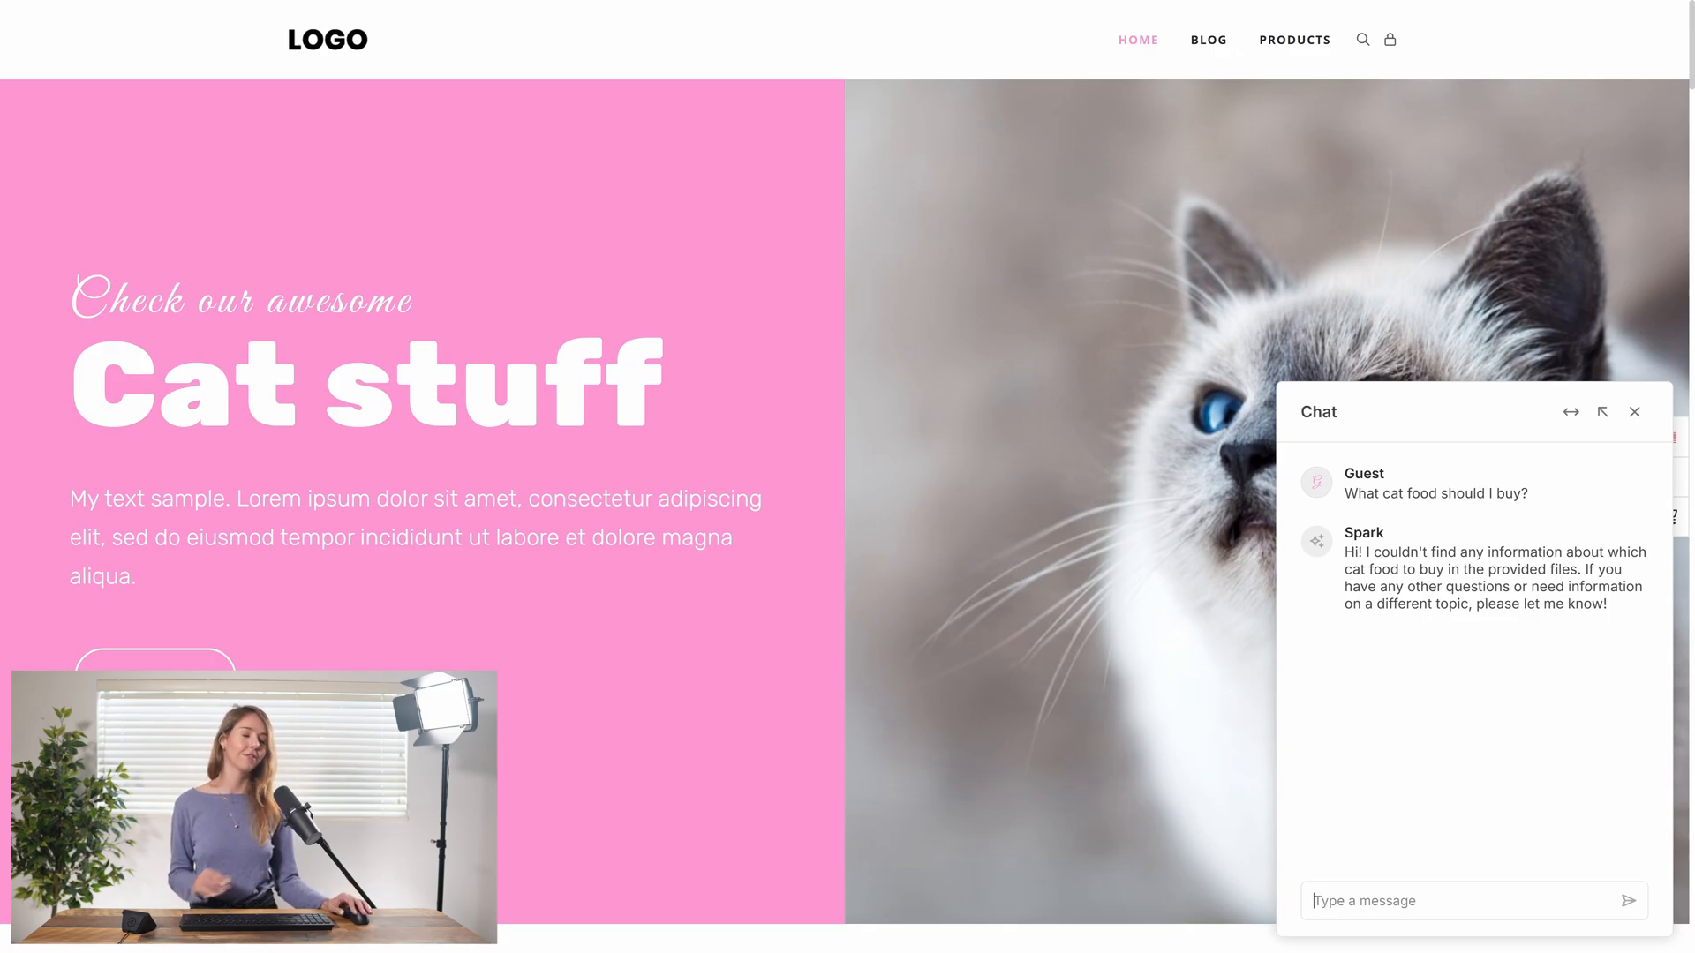
Ask Spark "Does my cat need a companion?" in the website chat and read through the reply
{"action": "type", "text": "Does my cat need a companion?"}
{"action": "key", "text": "Return"}
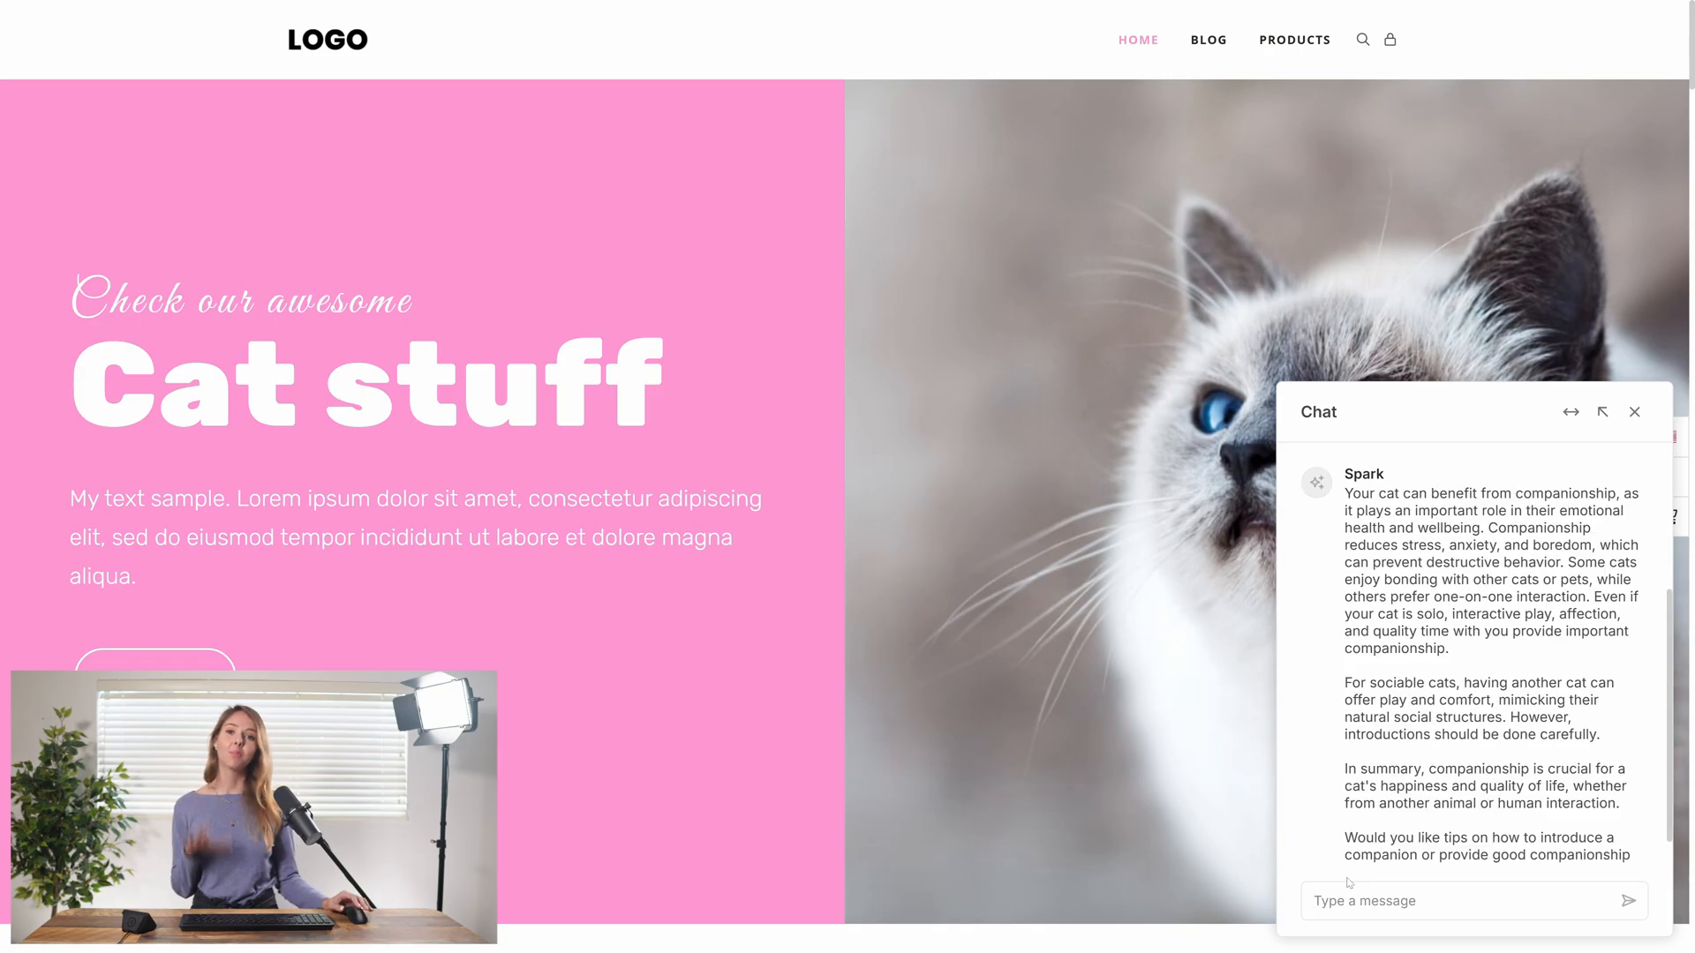
{"action": "left_click", "coordinate": [1336, 896]}
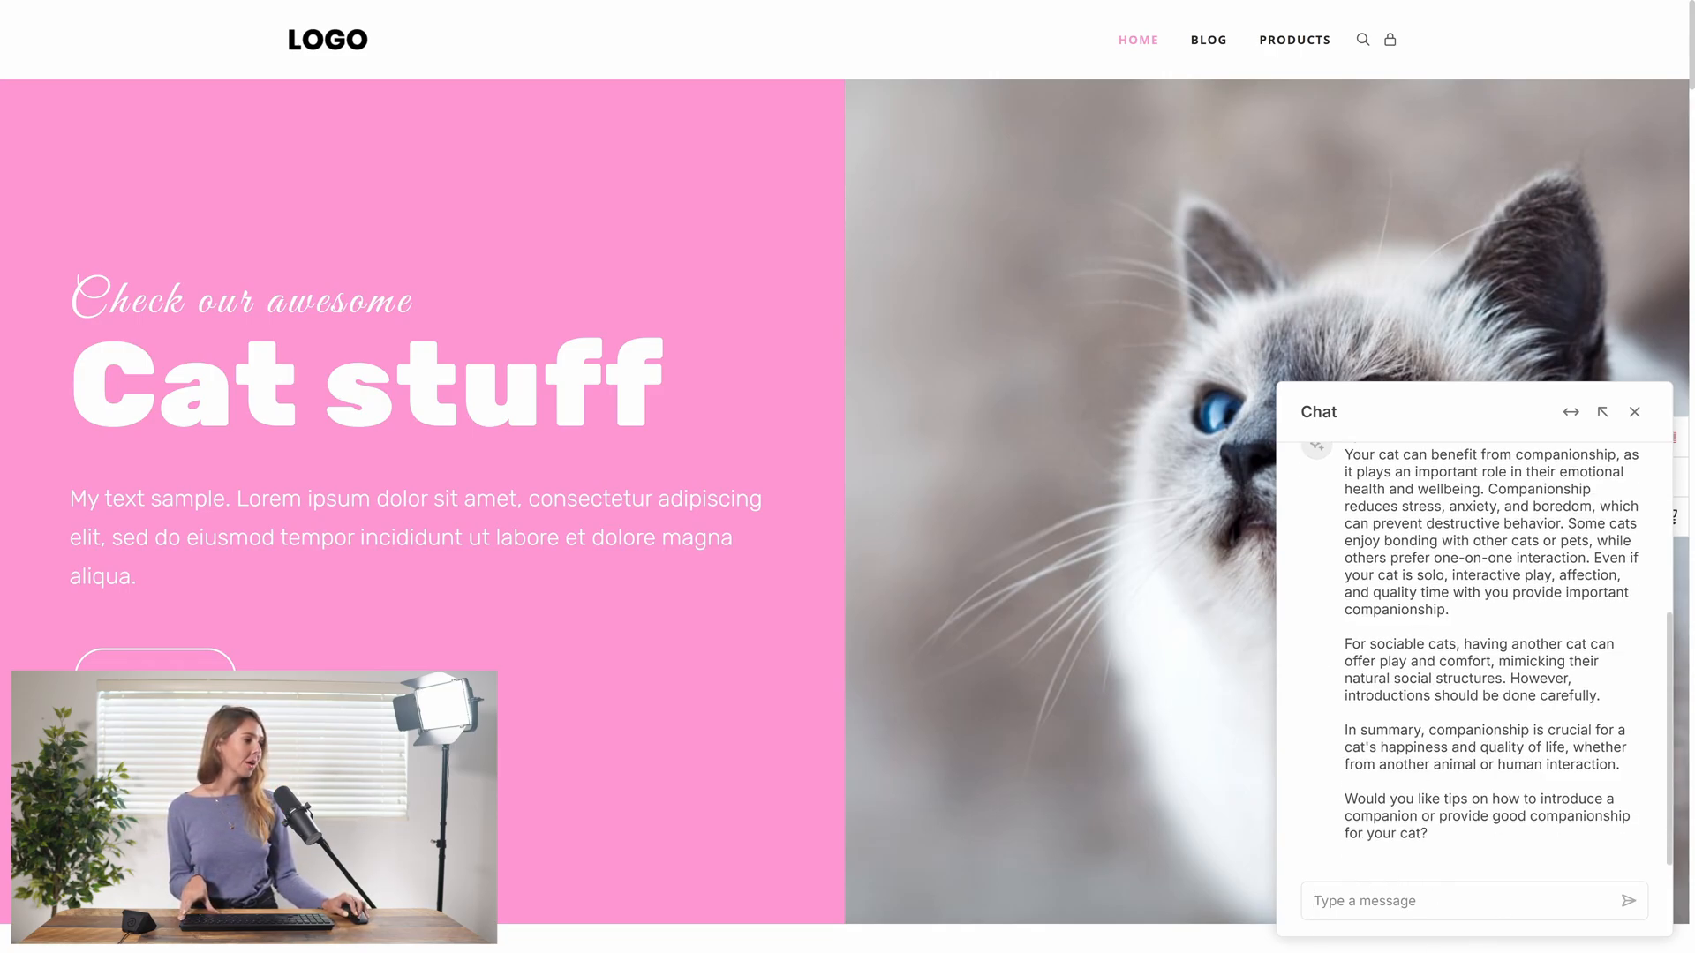
{"action": "scroll", "coordinate": [1470, 699], "scroll_direction": "up", "scroll_amount": 3}
{"action": "scroll", "coordinate": [1470, 699], "scroll_direction": "down", "scroll_amount": 3}
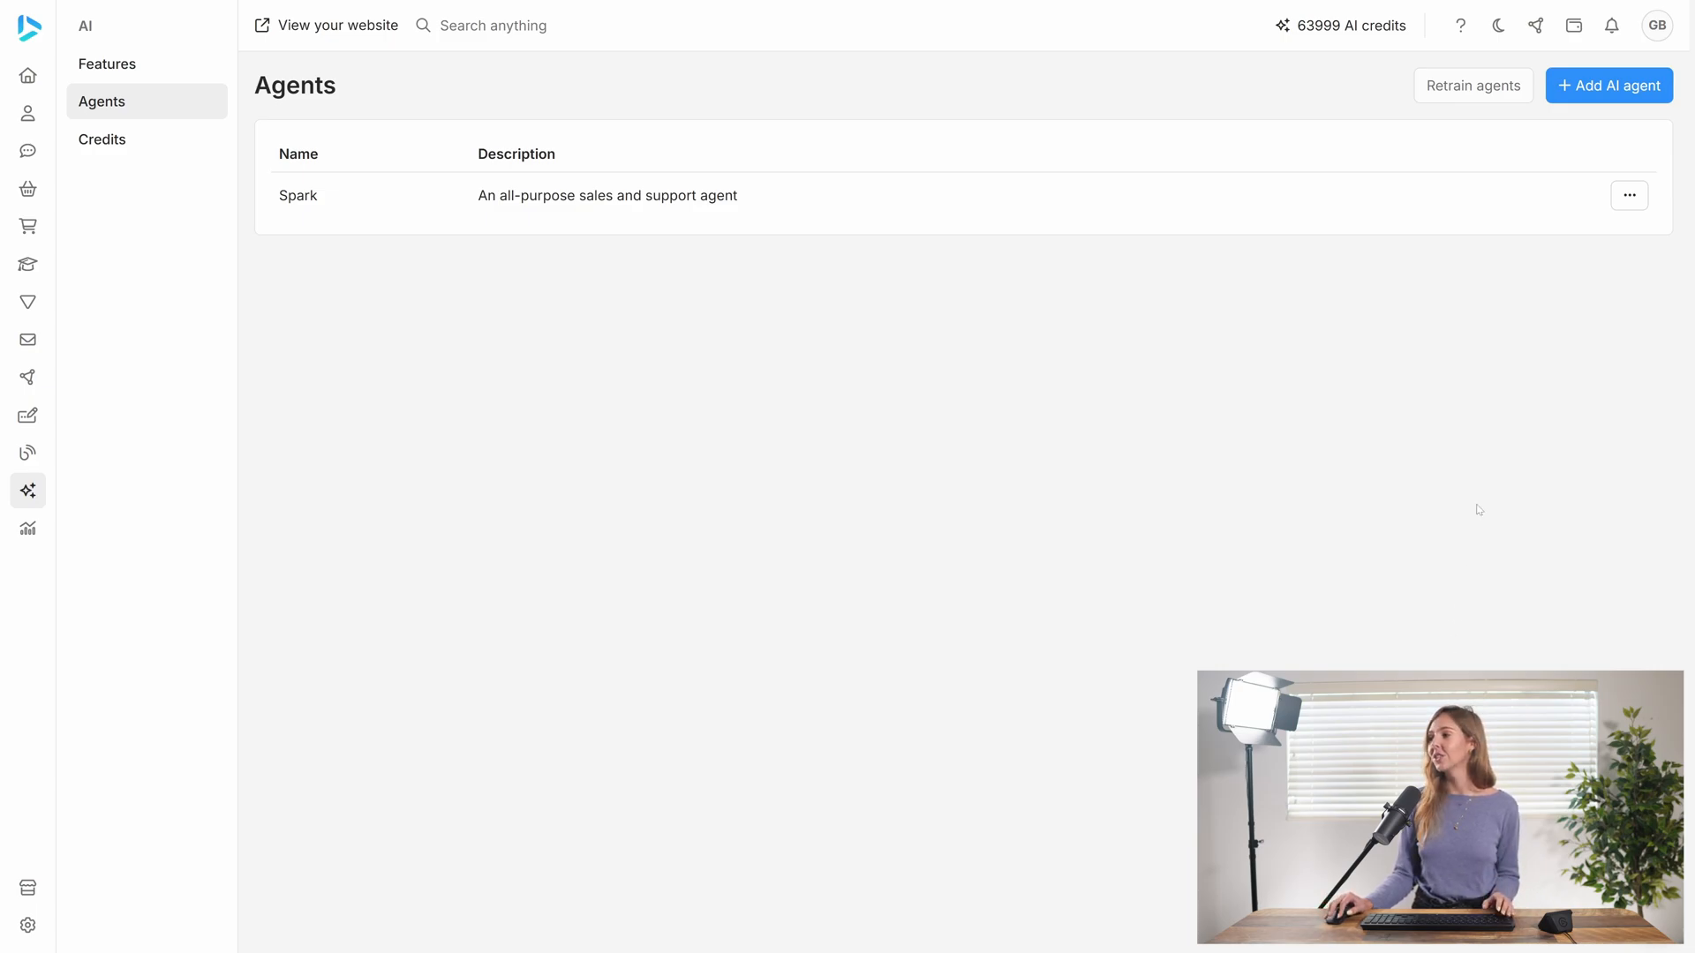
Add a new AI agent named "Bob" and look over its empty settings
{"action": "left_click", "coordinate": [1626, 86]}
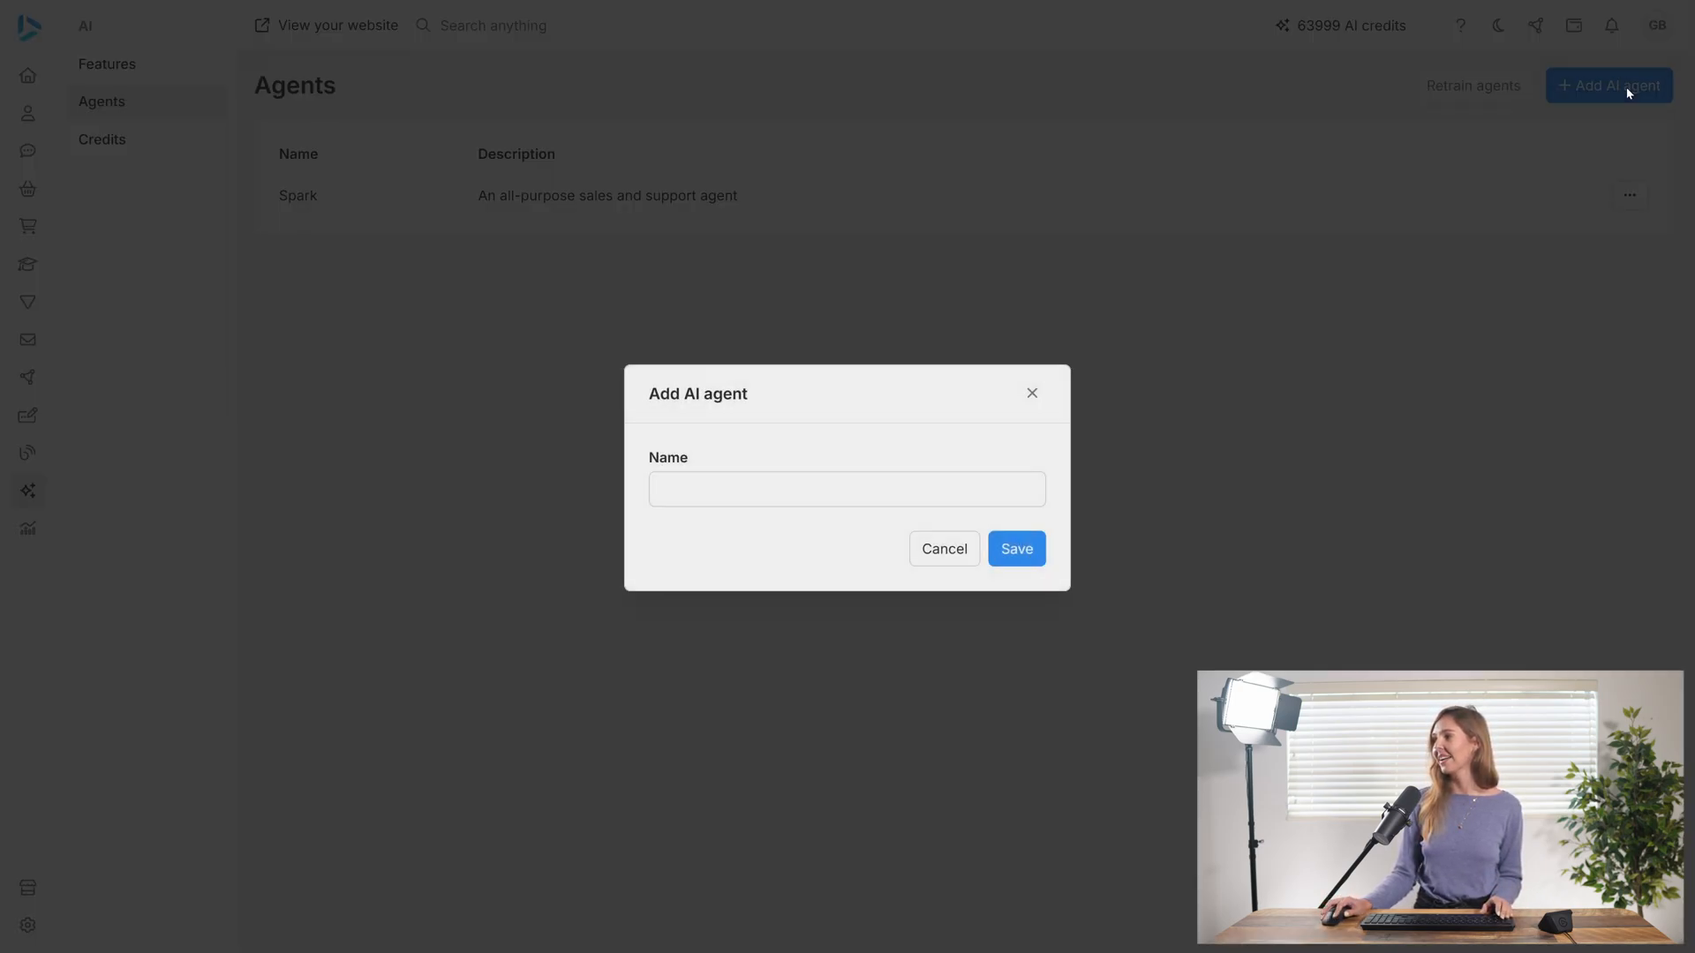
{"action": "left_click", "coordinate": [743, 489]}
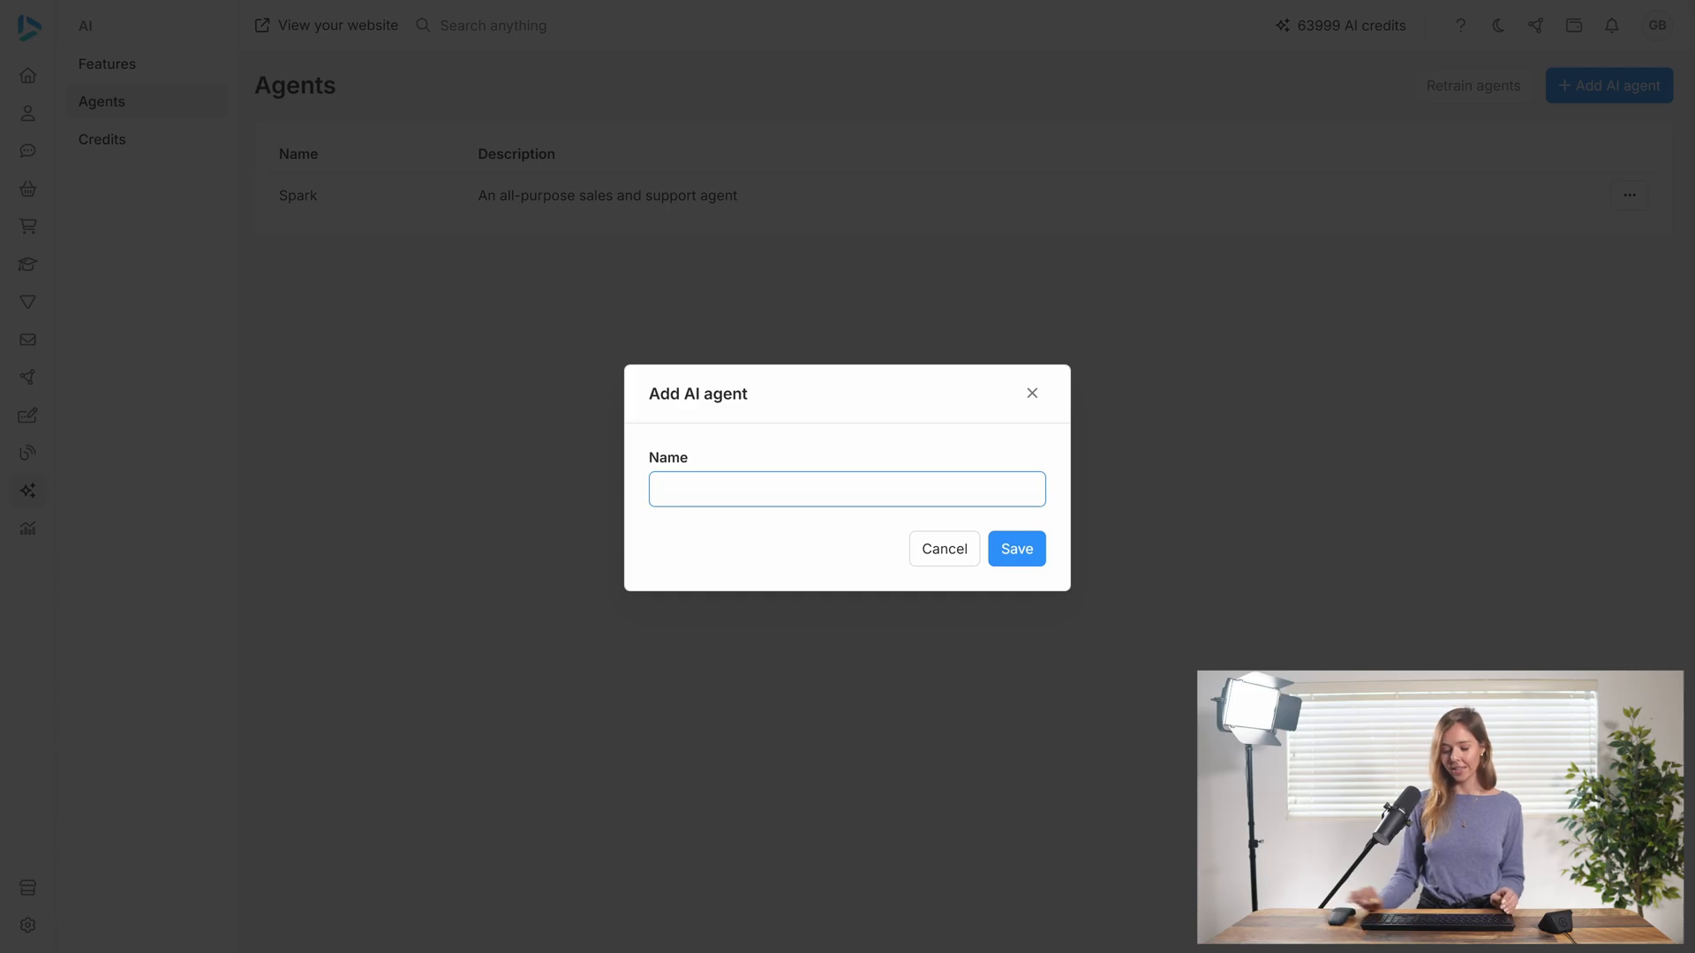
{"action": "type", "text": "Bob"}
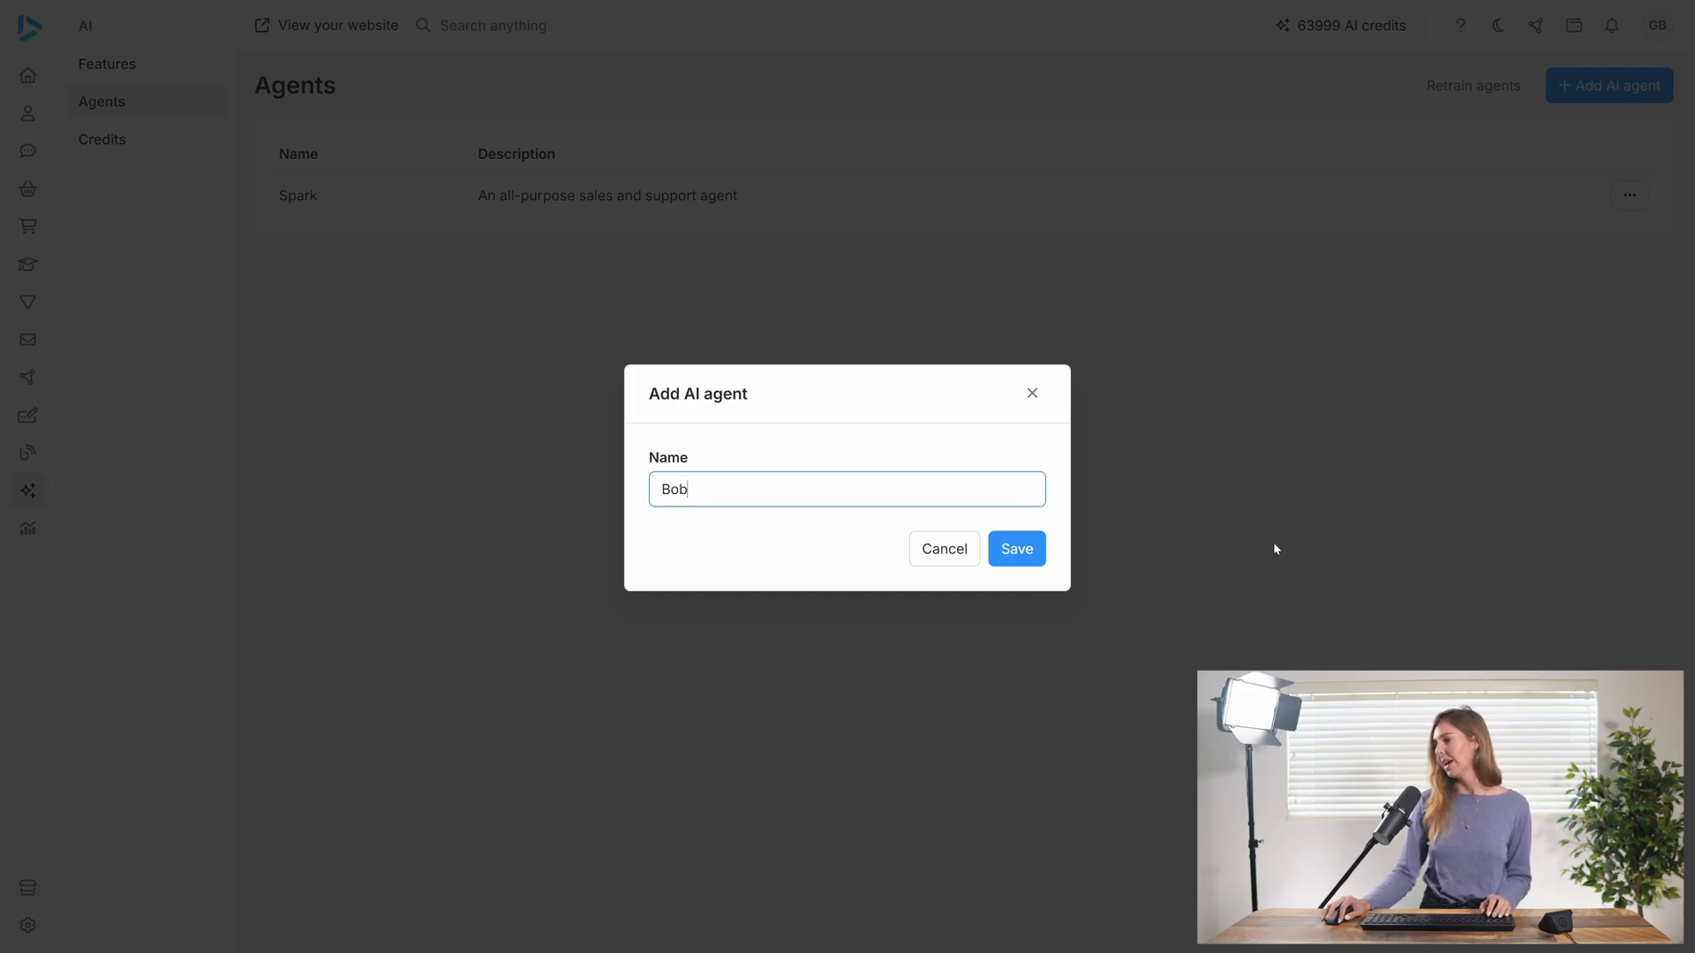
{"action": "left_click", "coordinate": [1028, 551]}
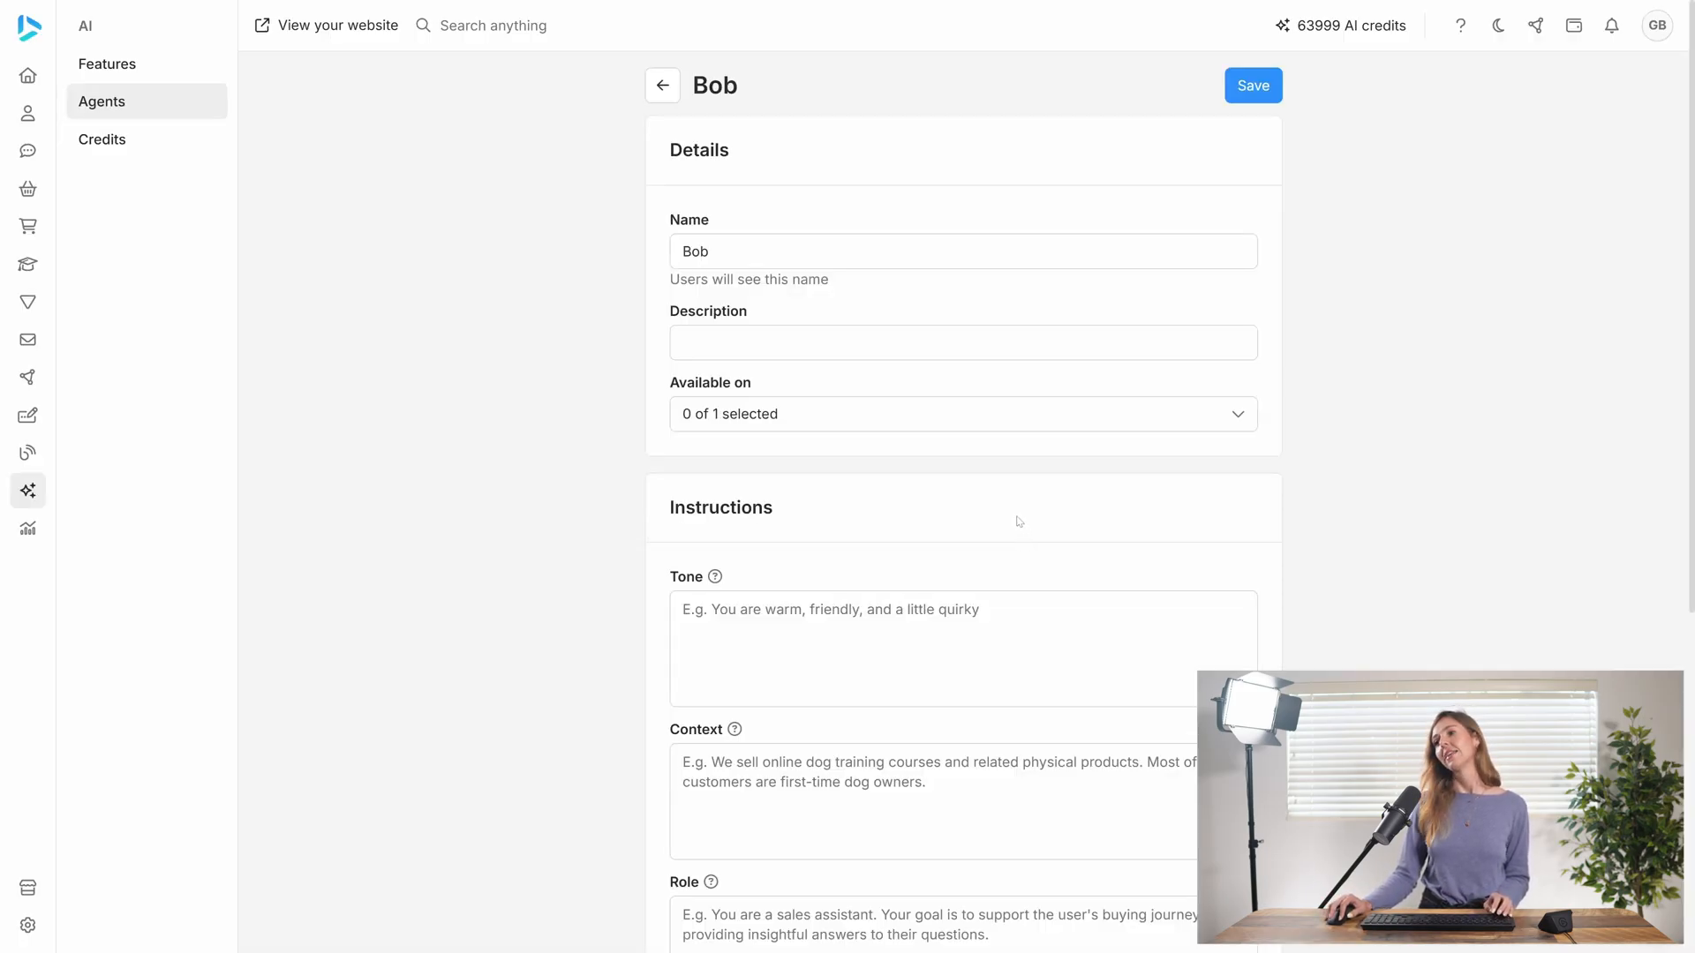
{"action": "scroll", "coordinate": [990, 474], "scroll_direction": "down", "scroll_amount": 5}
{"action": "scroll", "coordinate": [980, 504], "scroll_direction": "up", "scroll_amount": 5}
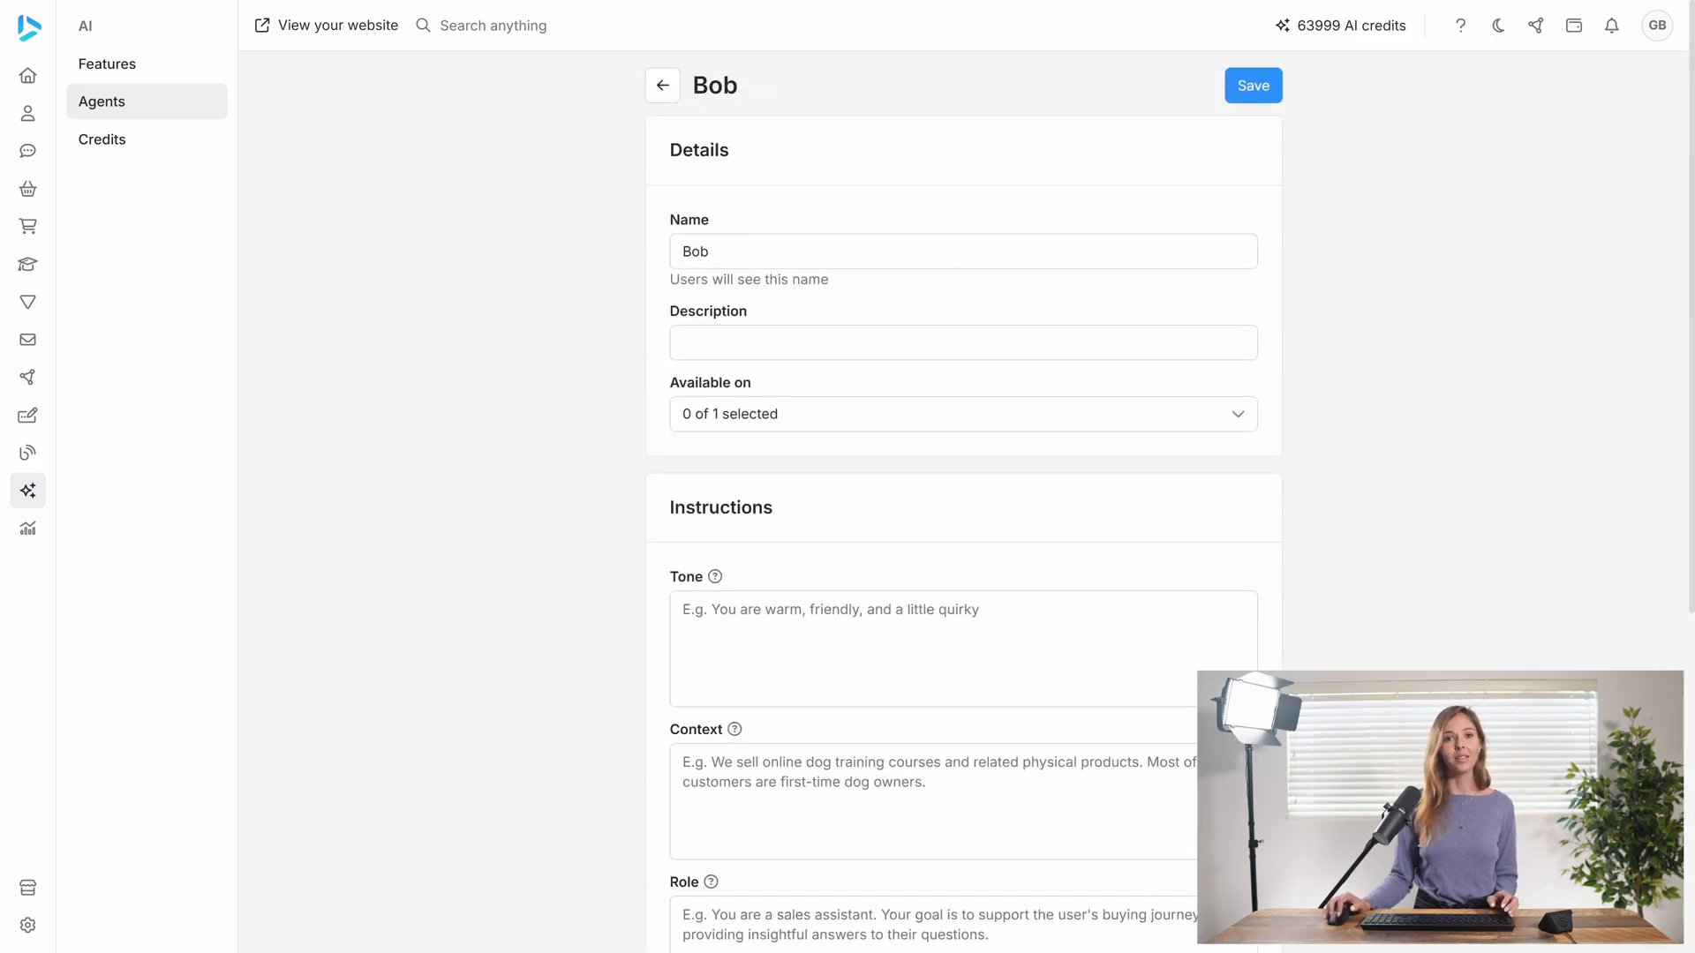